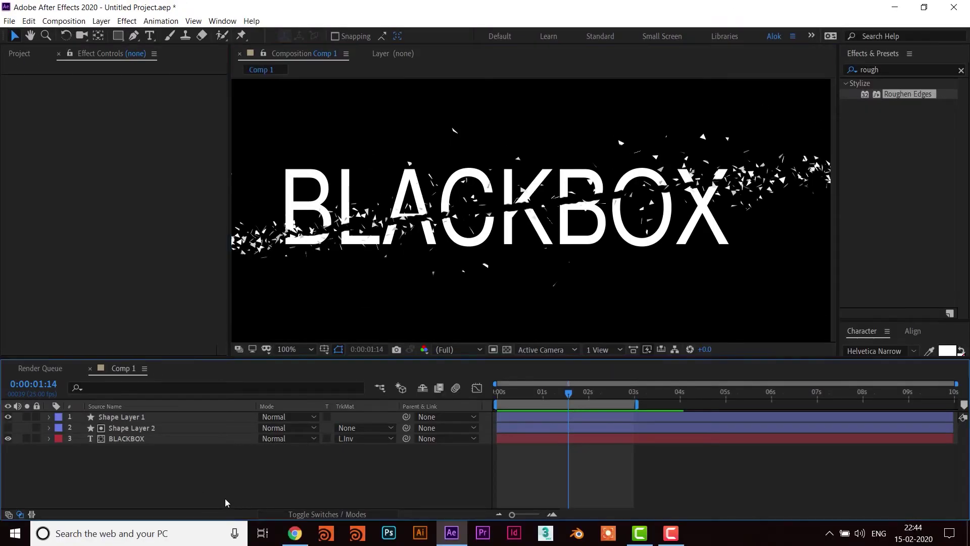
Start a new 1280×720, 25 fps composition named Comp 2
key(ctrl+n)
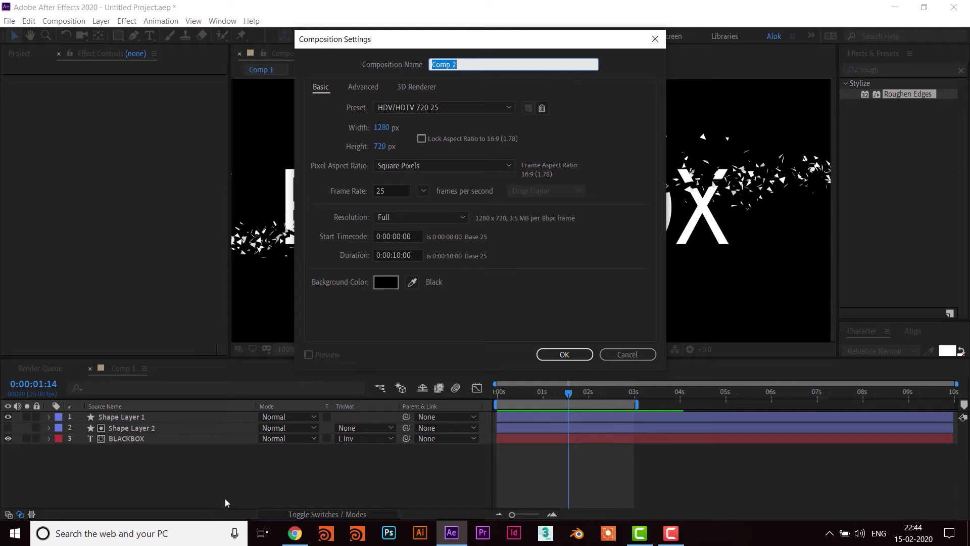
Create Comp 2 and arrange the viewer and project list around the empty black frame
key(Return)
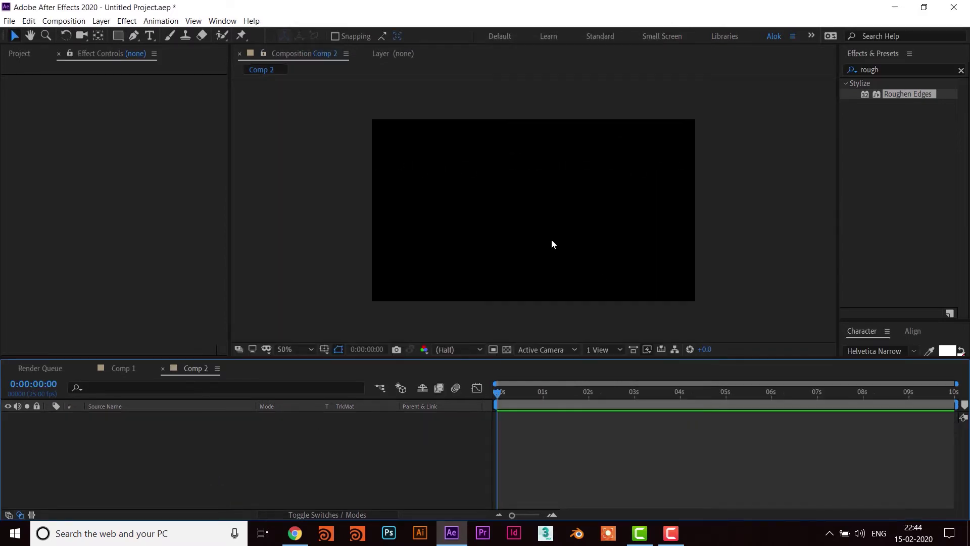
drag(577, 361, 578, 400)
key(space)
drag(571, 297, 580, 292)
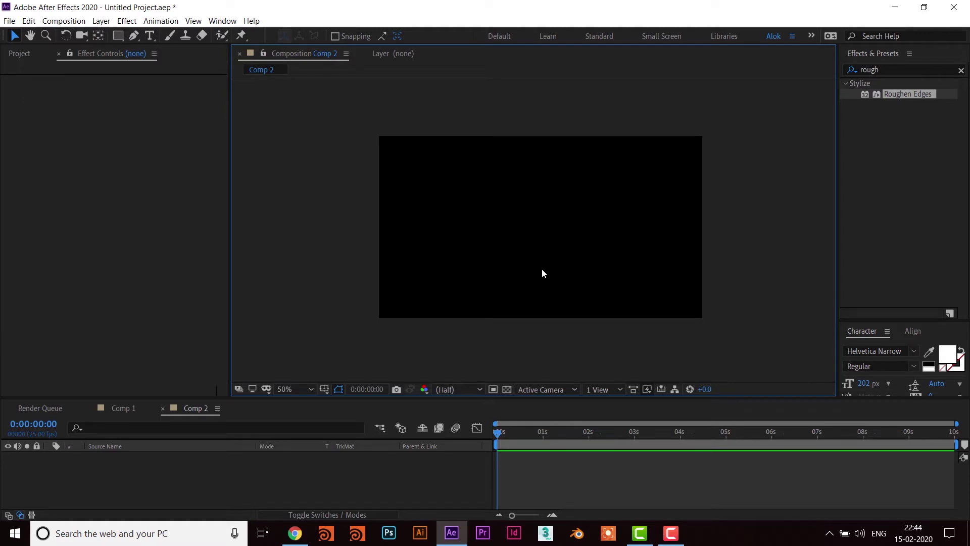
drag(541, 267, 551, 272)
key(v)
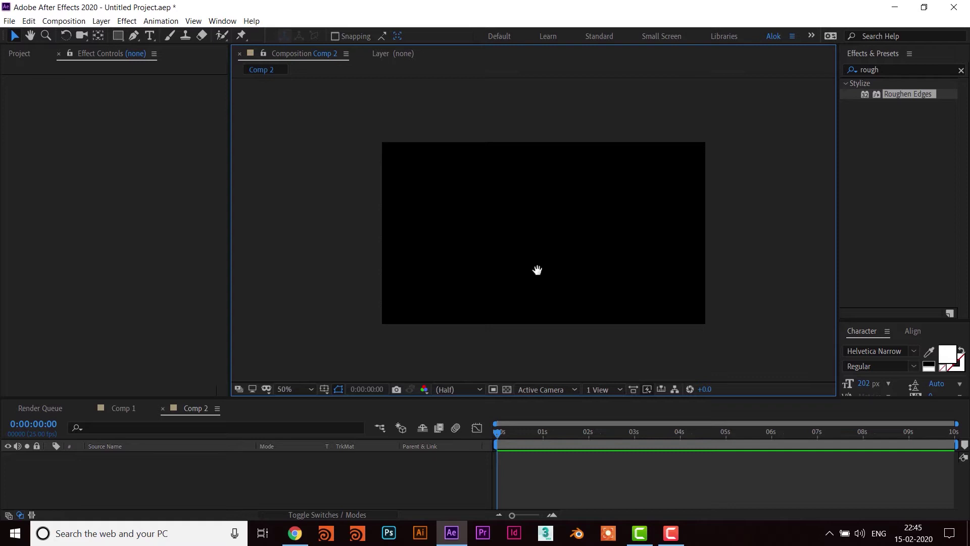
drag(535, 266, 529, 266)
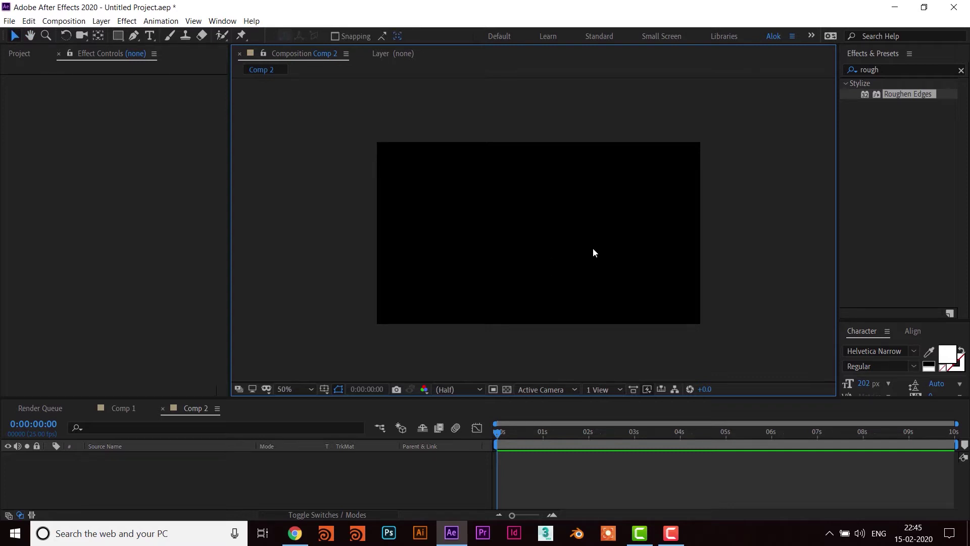
key(ctrl+0)
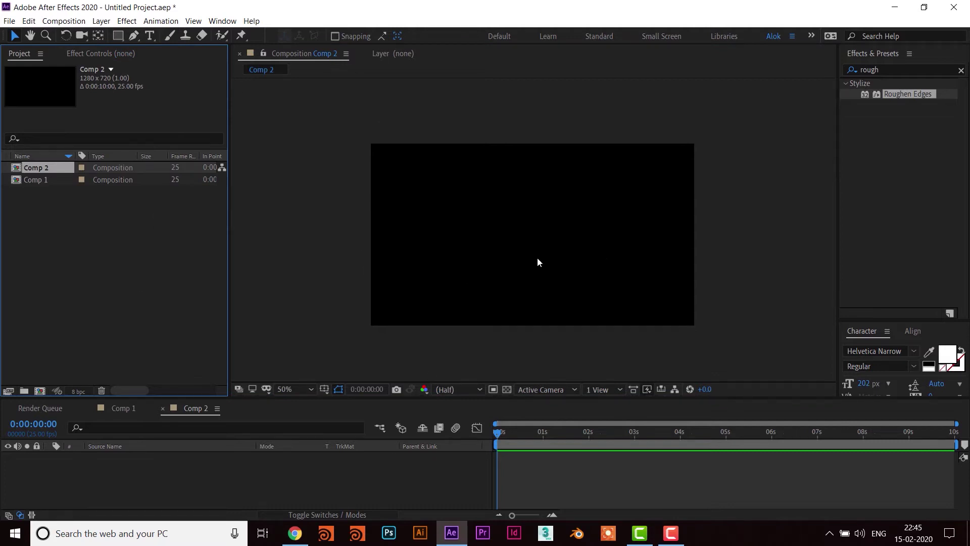
Verify Comp 2's 25 fps frame rate in its settings and confirm them unchanged
key(ctrl+k)
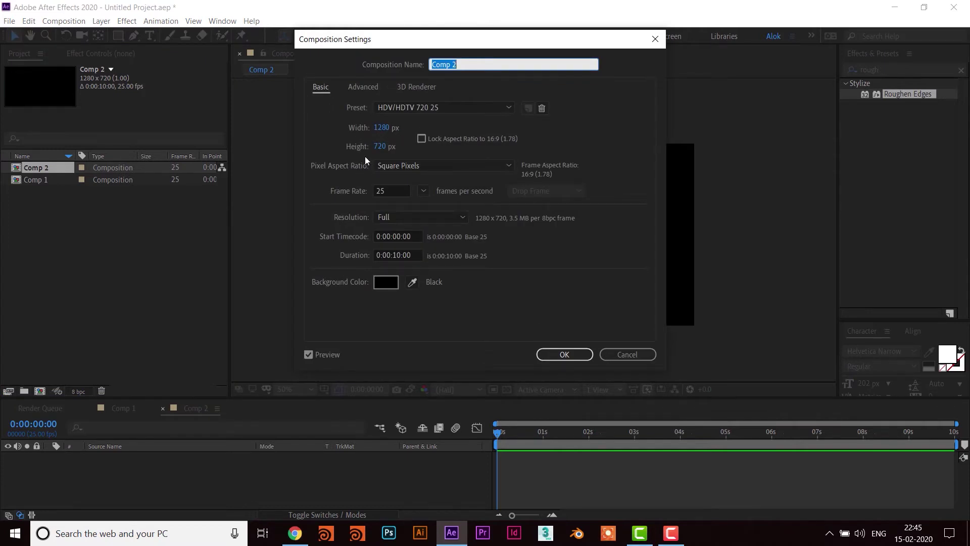
double_click(387, 190)
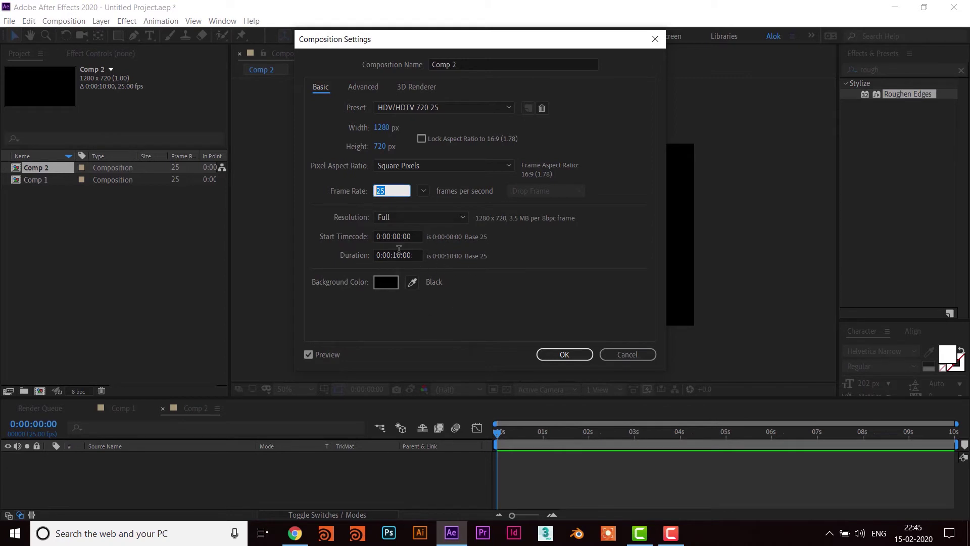
click(564, 355)
drag(544, 307, 541, 307)
key(v)
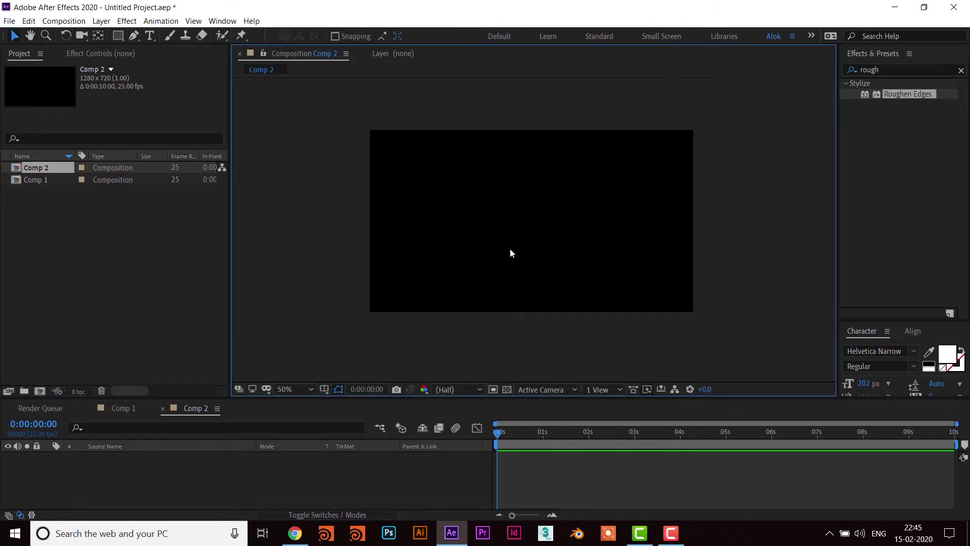
Add a white MOTION DESIGN text layer in the frame
click(152, 36)
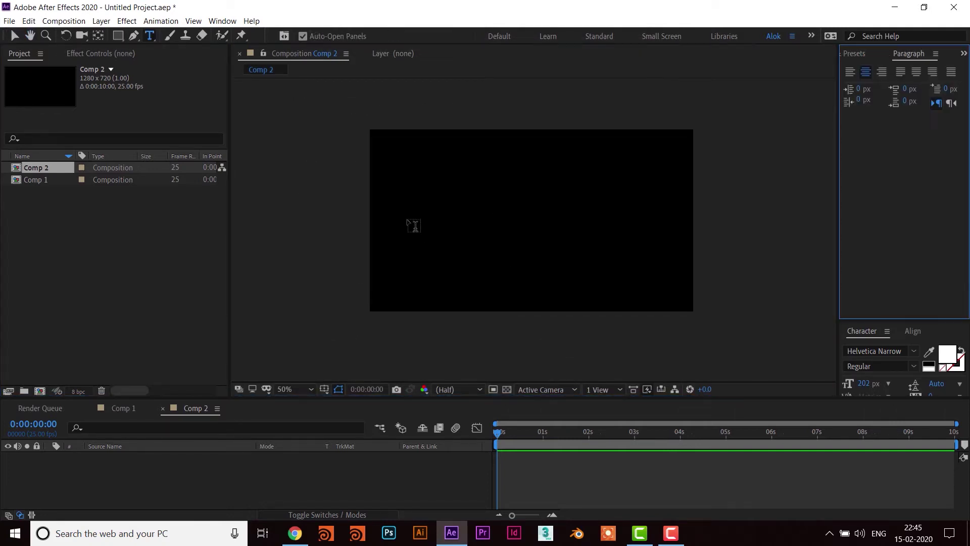
click(411, 221)
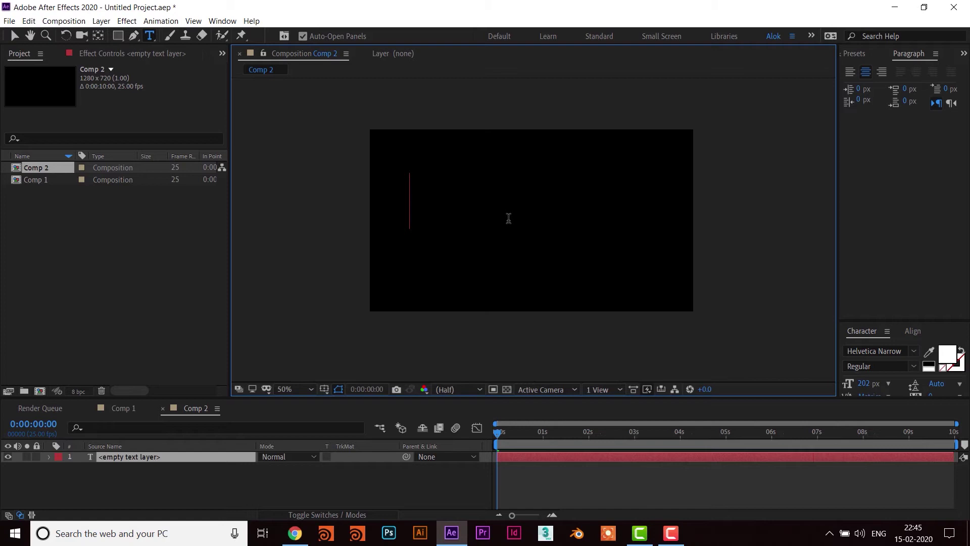
text(motio)
key(BackSpace)
key(BackSpace)
key(BackSpace)
key(BackSpace)
text(MOTION DESIGN)
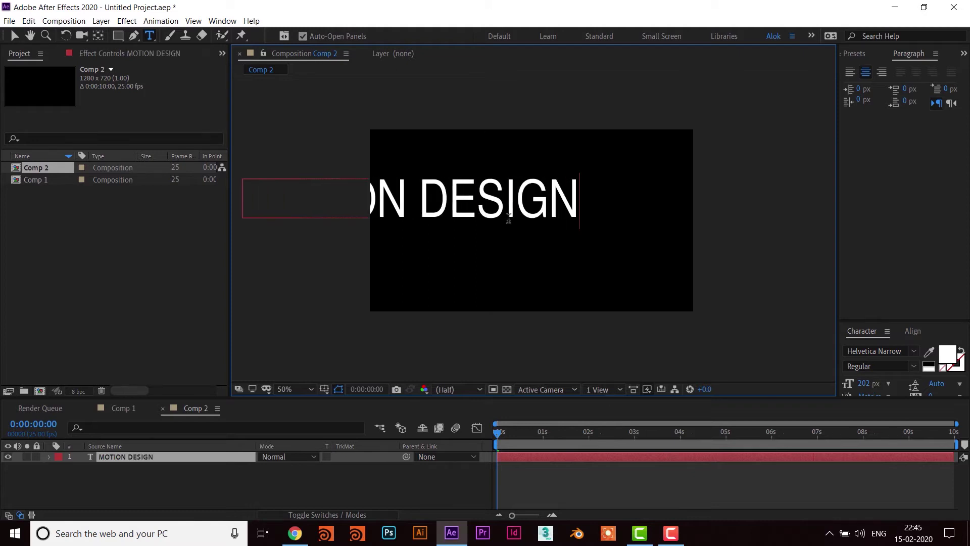
click(14, 37)
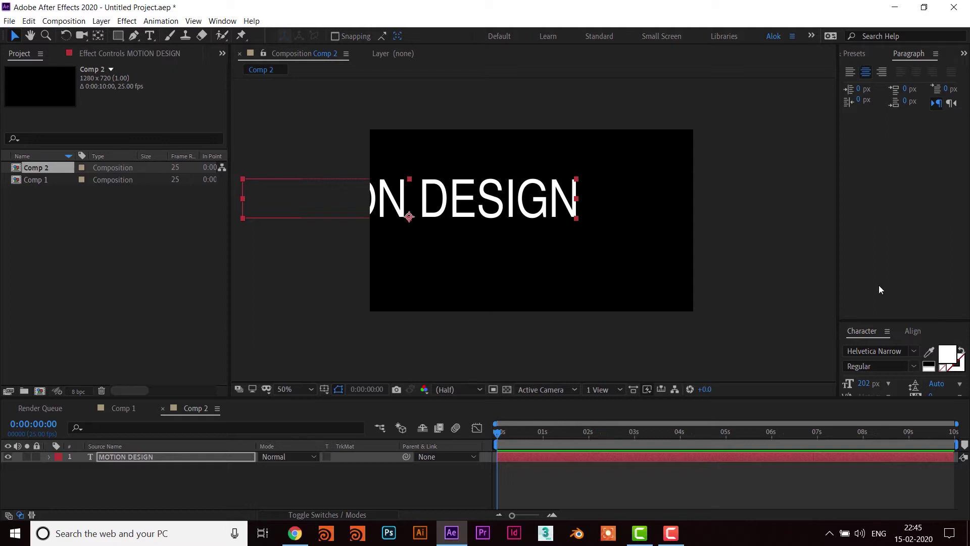
Centre the text horizontally and vertically and resize it to 156 px
click(913, 331)
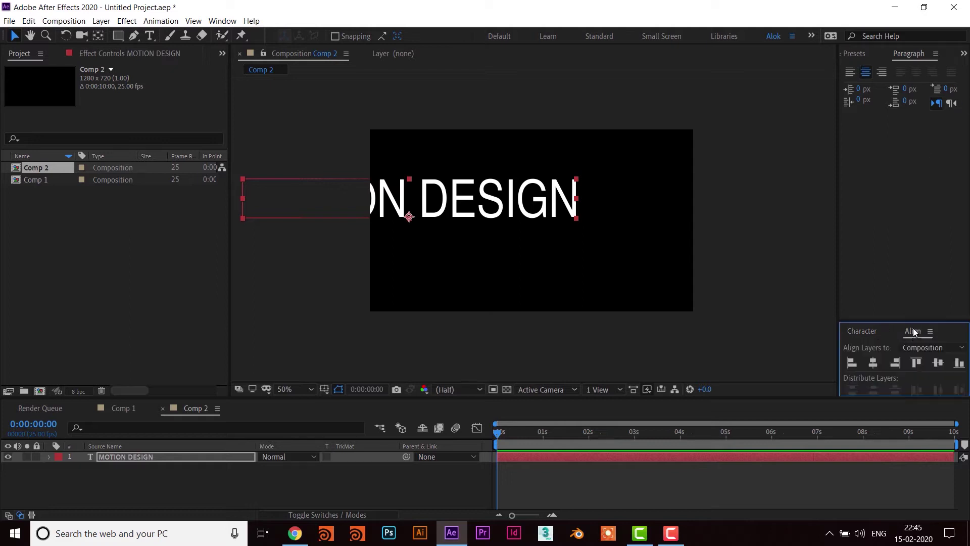
click(874, 362)
click(561, 262)
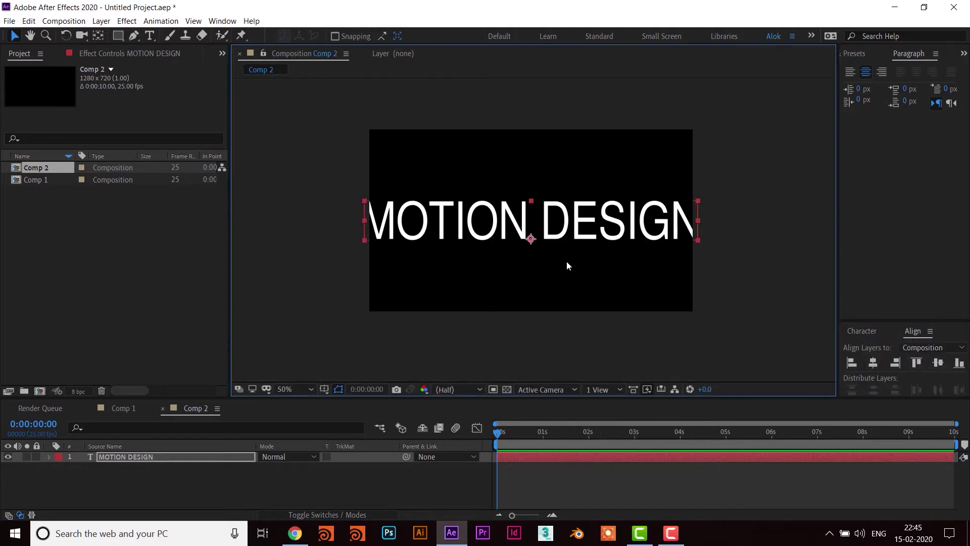
click(862, 331)
drag(865, 388, 860, 385)
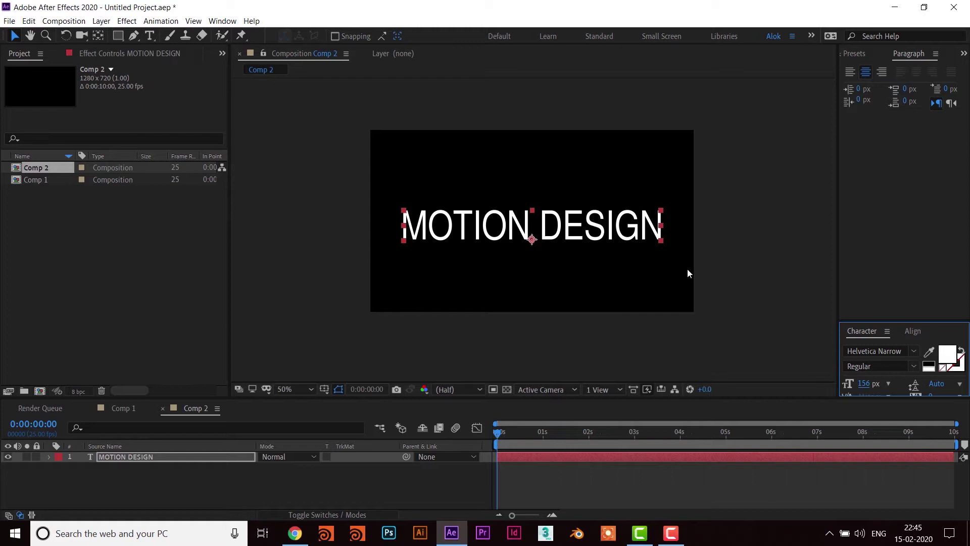
click(705, 241)
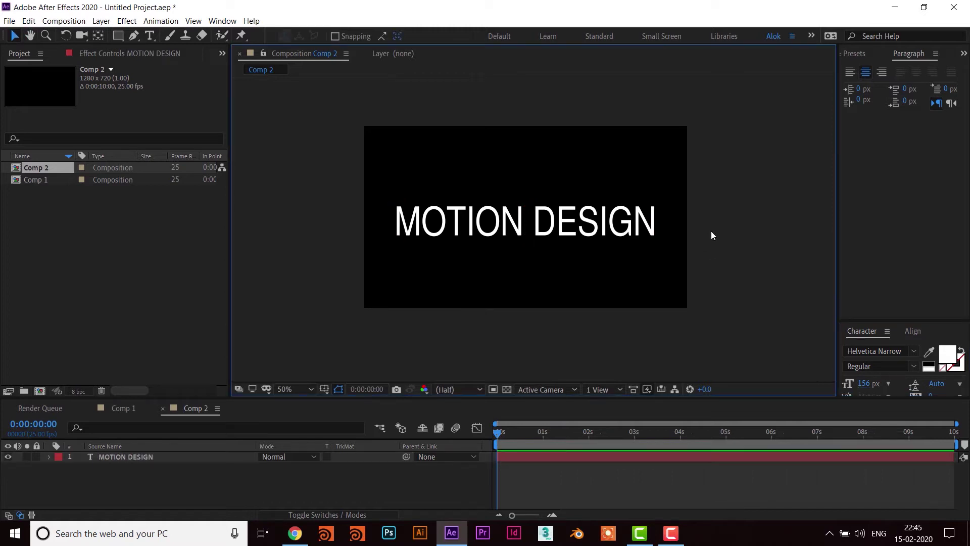
click(608, 256)
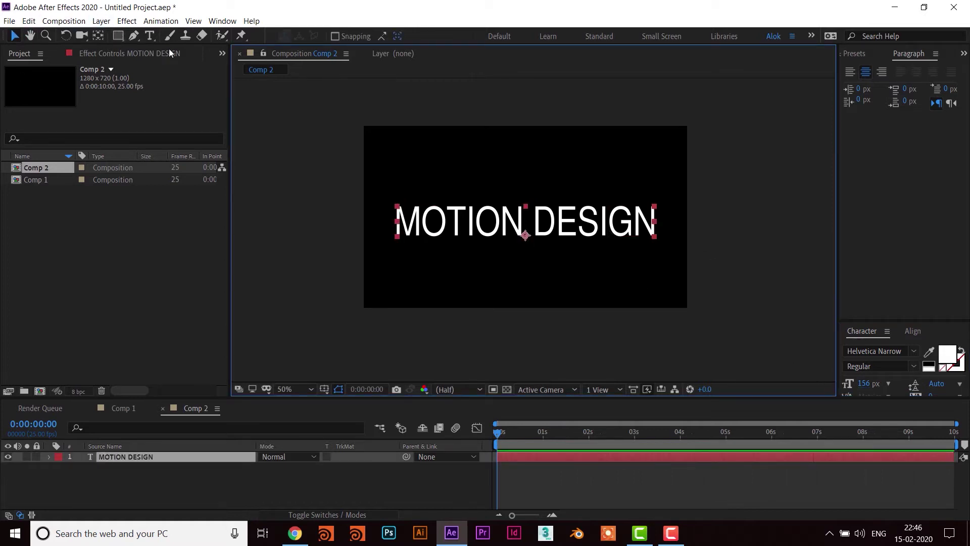
Shorten the text to MOTION and enlarge it to 260 px
click(150, 36)
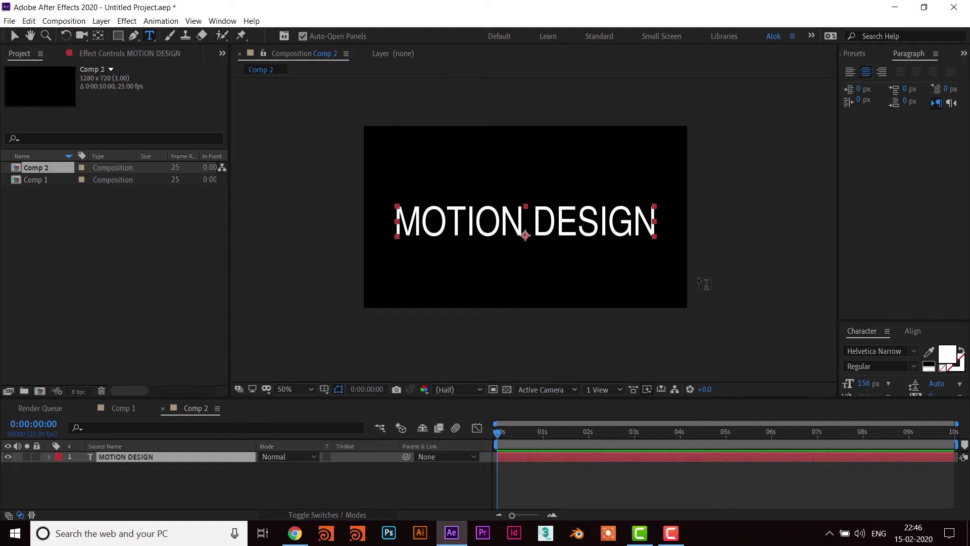
click(653, 219)
key(BackSpace)
key(BackSpace)
key(BackSpace)
key(BackSpace)
key(BackSpace)
key(BackSpace)
key(BackSpace)
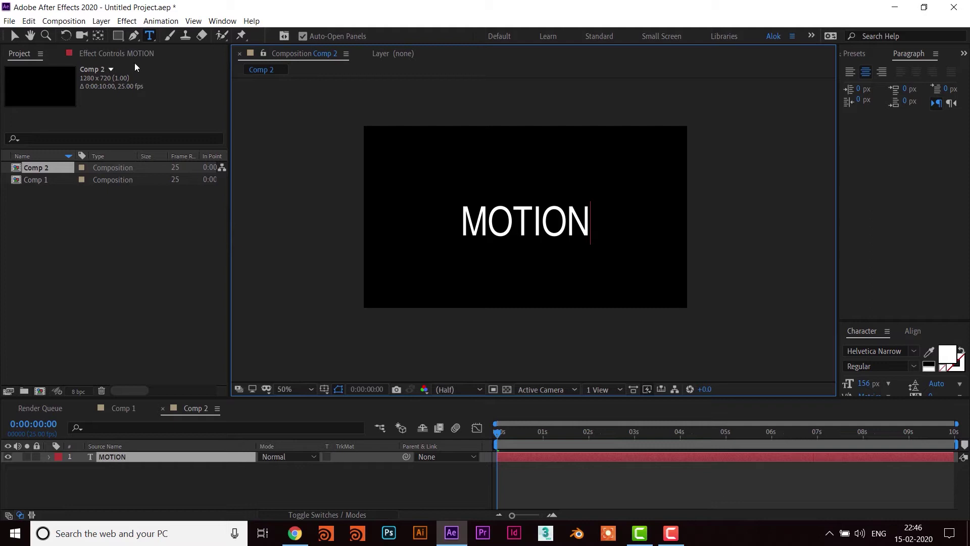
click(14, 38)
click(868, 384)
drag(868, 384, 880, 383)
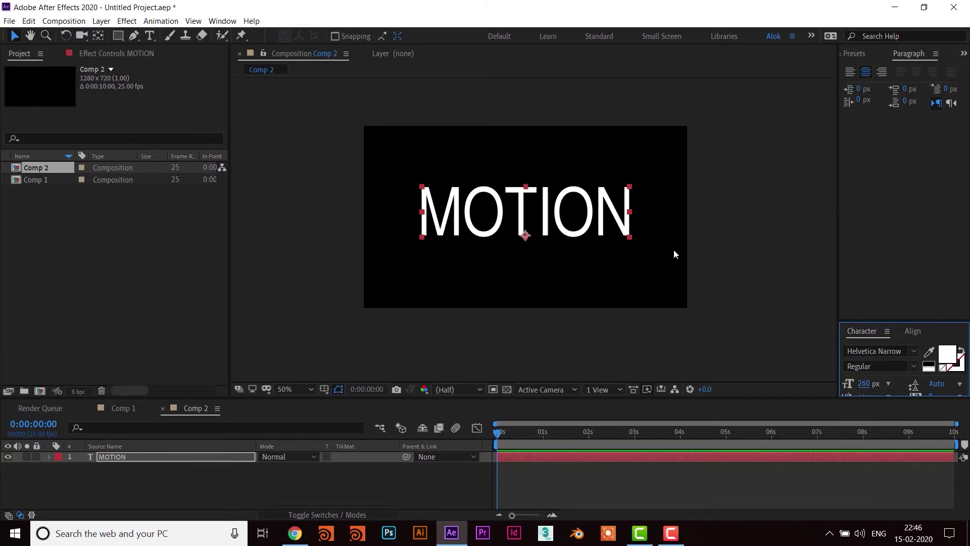
Re-centre MOTION vertically and horizontally in the composition
click(914, 332)
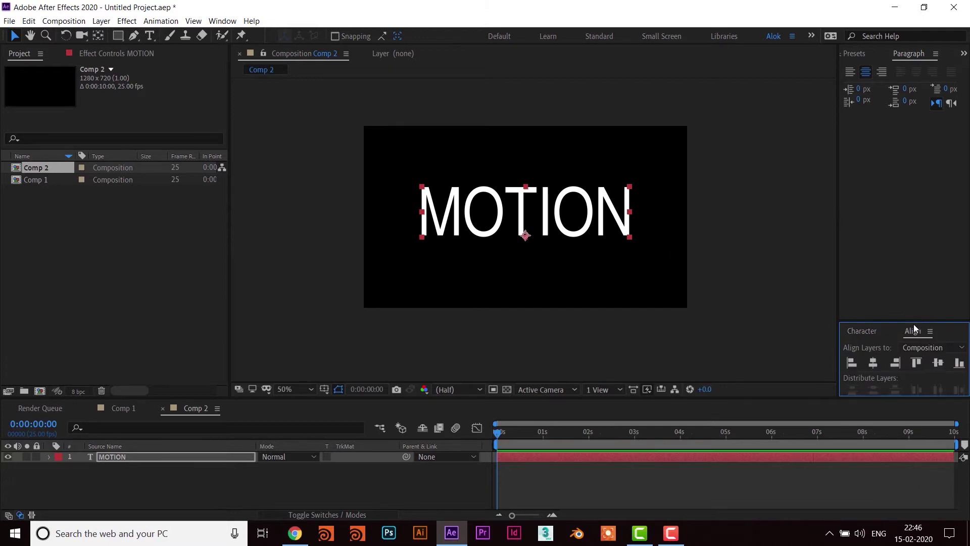
mouse_move(913, 323)
mouse_down()
mouse_move(902, 211)
mouse_move(902, 227)
mouse_up()
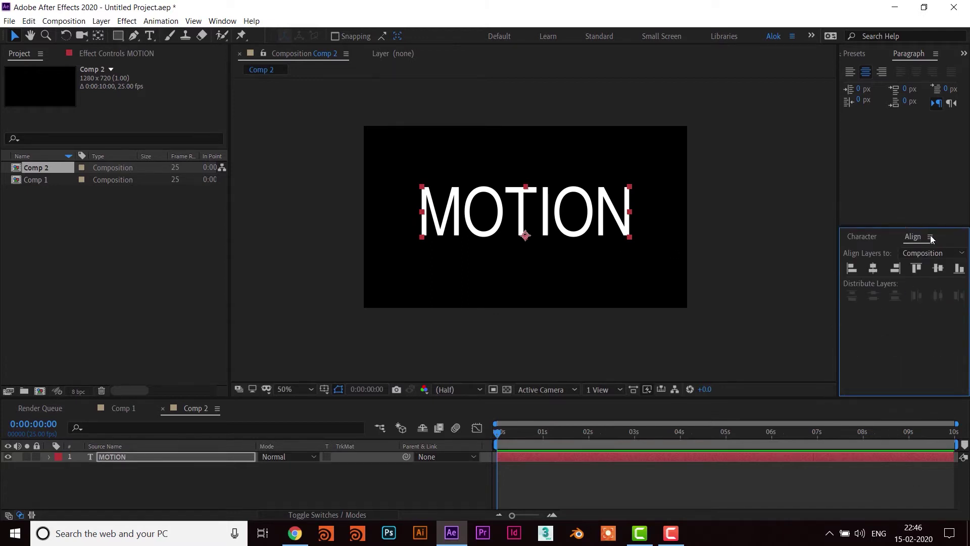
click(937, 270)
click(874, 269)
click(751, 244)
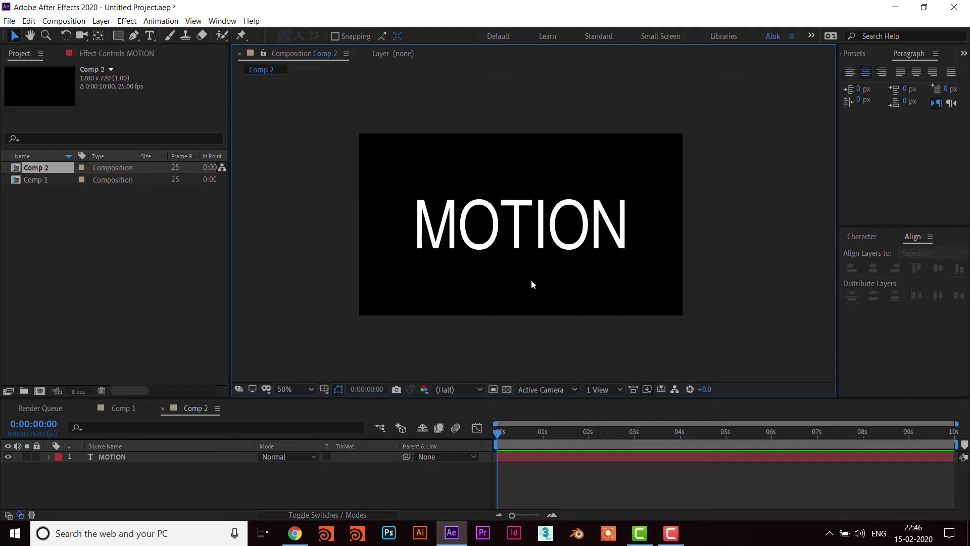
drag(502, 295, 502, 295)
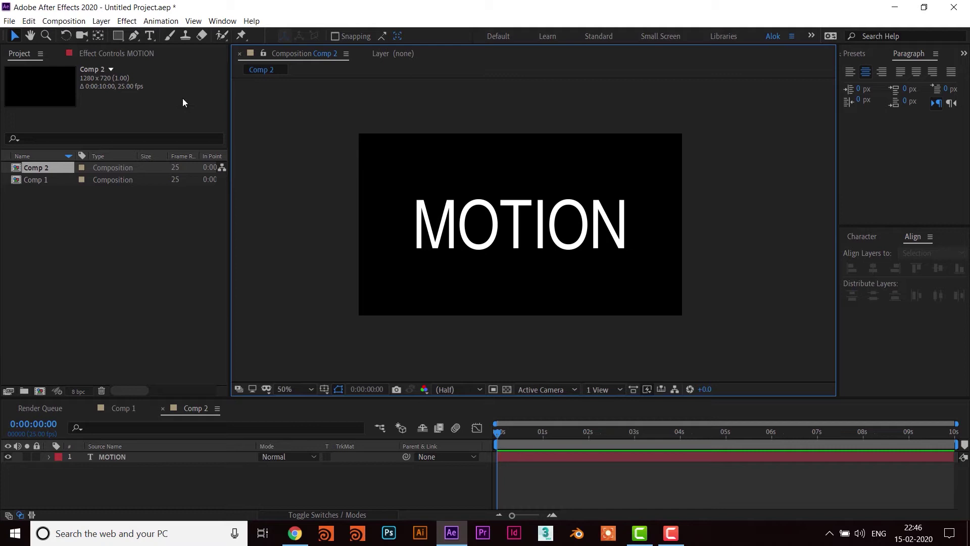
Draw a two-point diagonal line across MOTION, extending past both comp edges
click(135, 37)
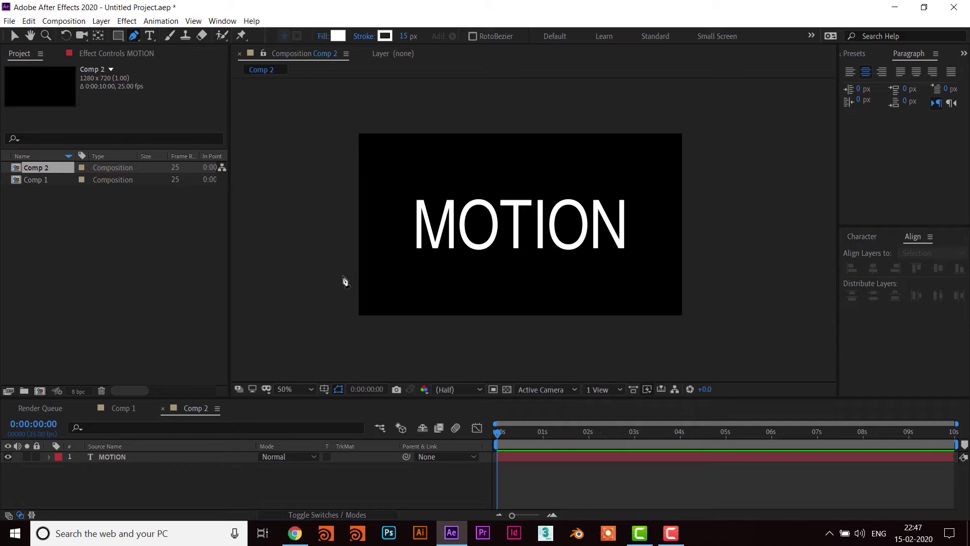
click(343, 277)
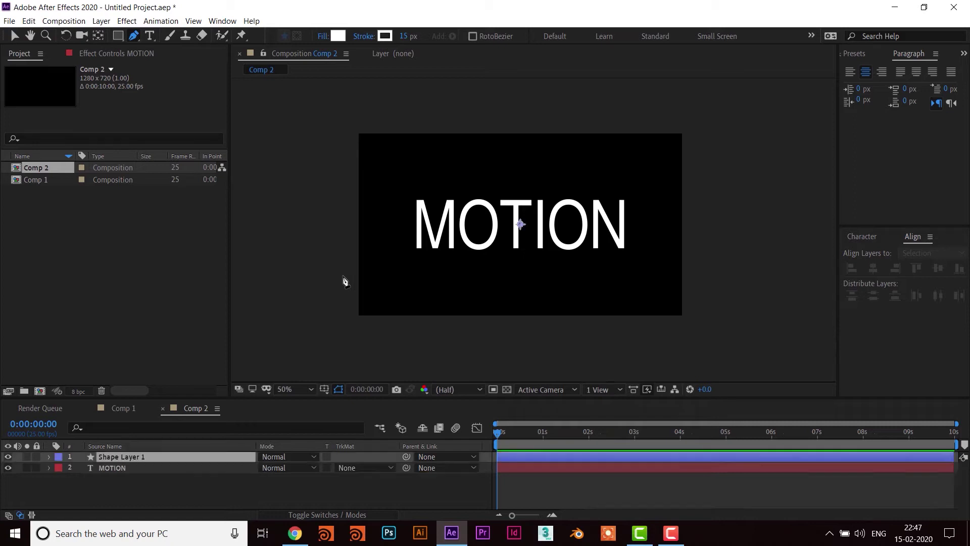
click(702, 159)
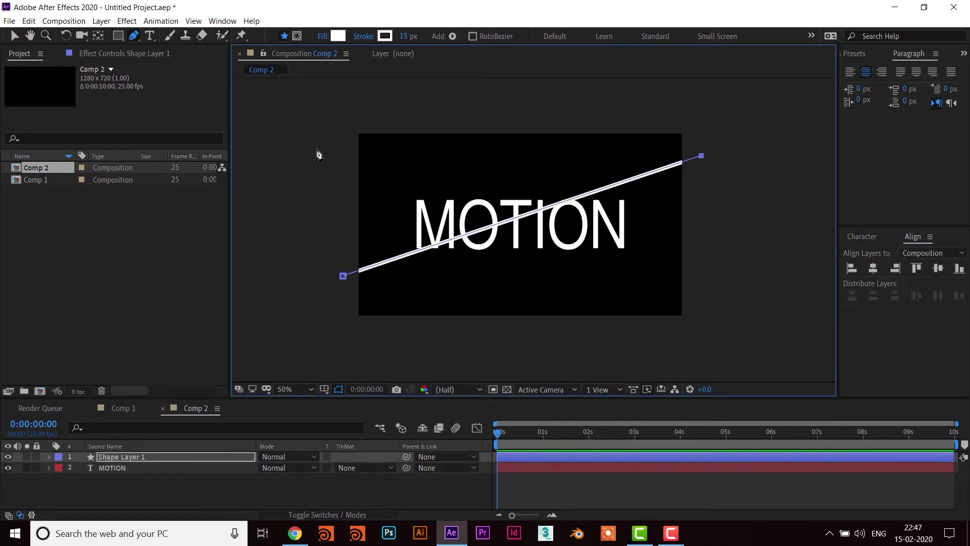
key(v)
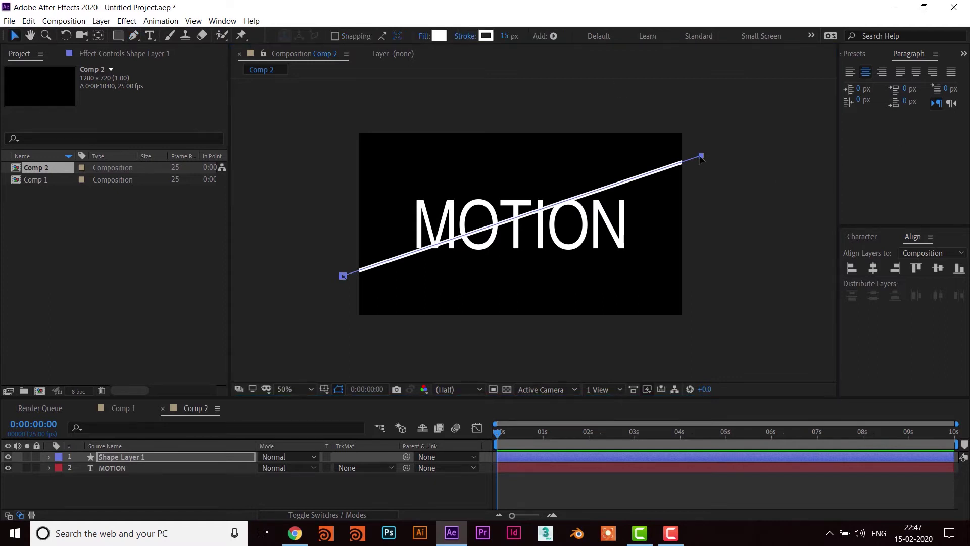
drag(702, 158, 721, 188)
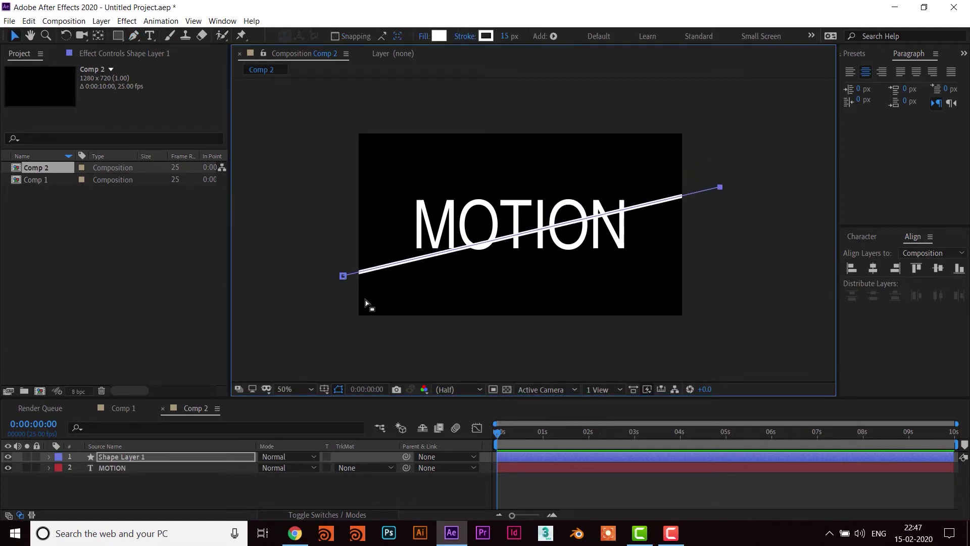
mouse_move(343, 276)
mouse_down()
mouse_move(329, 280)
mouse_move(325, 262)
mouse_up()
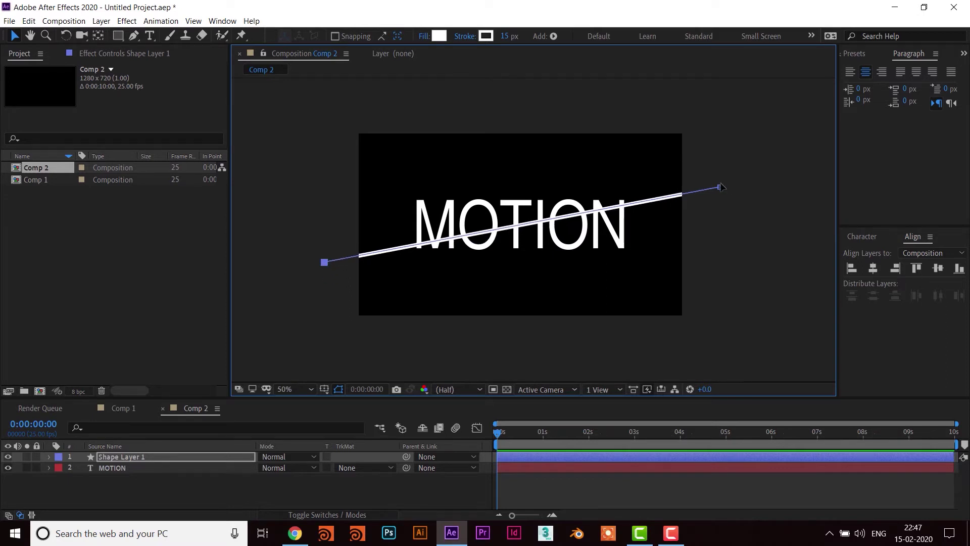
drag(719, 187, 723, 190)
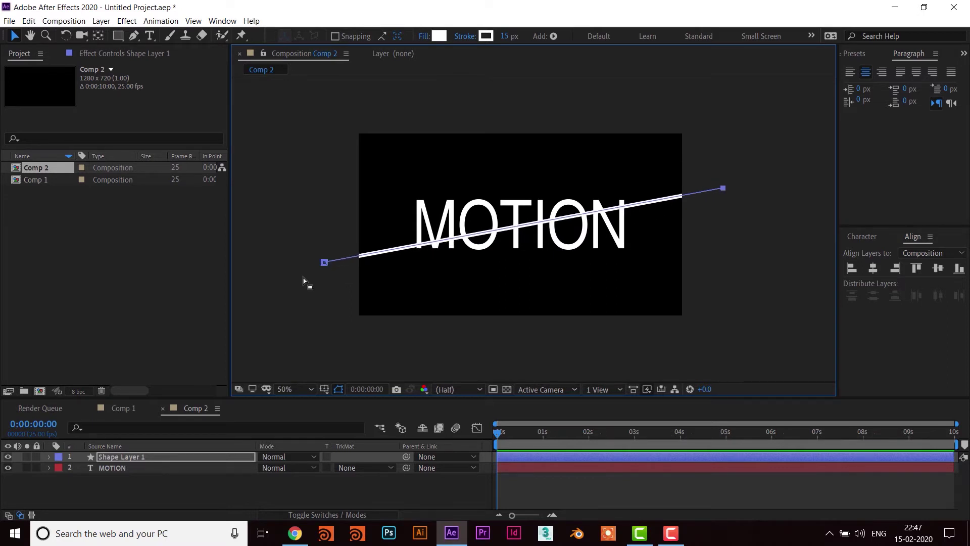
drag(324, 262, 319, 262)
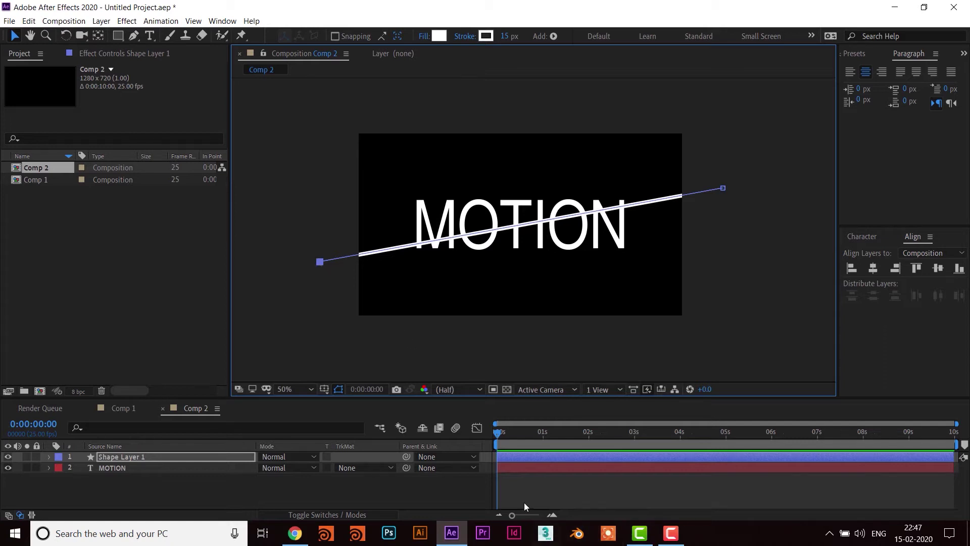
click(554, 485)
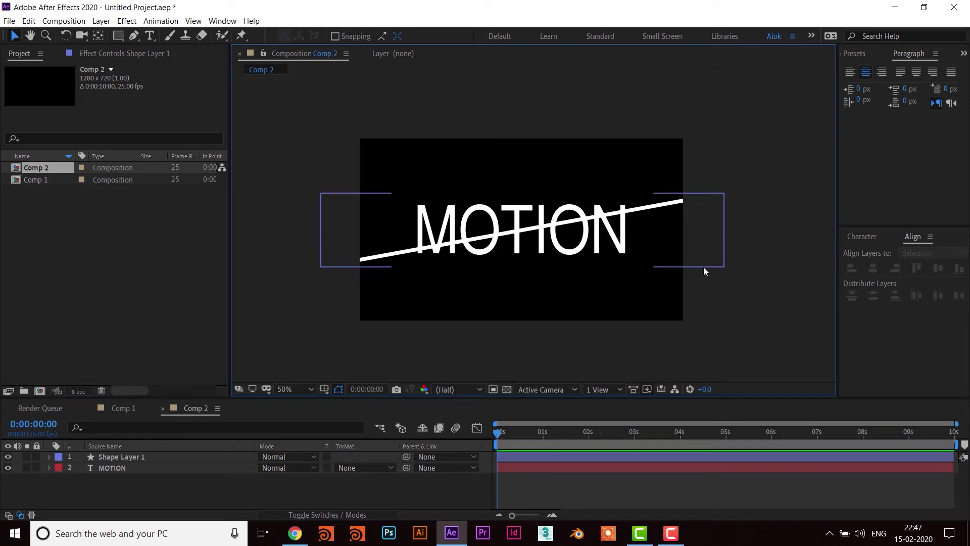
Thicken the line's stroke to 20 px
click(698, 457)
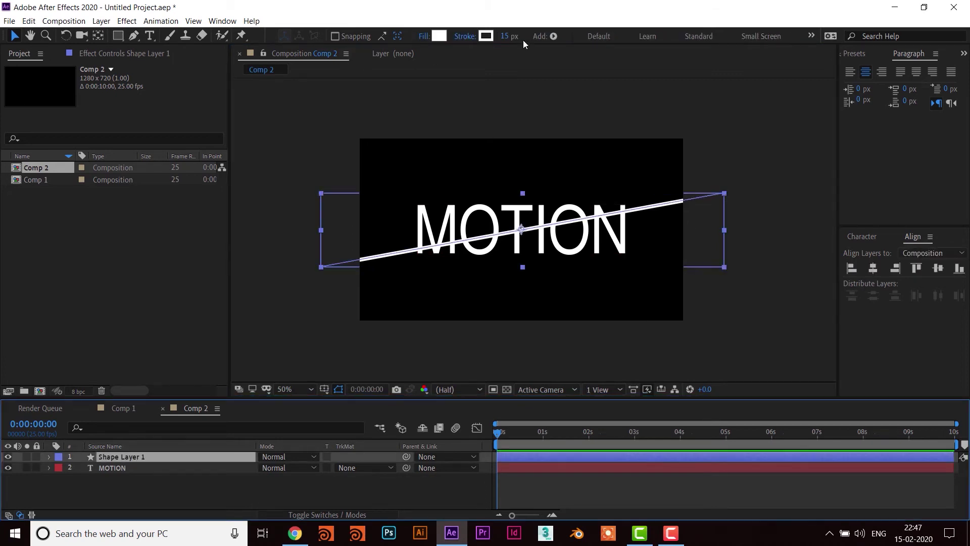
click(505, 36)
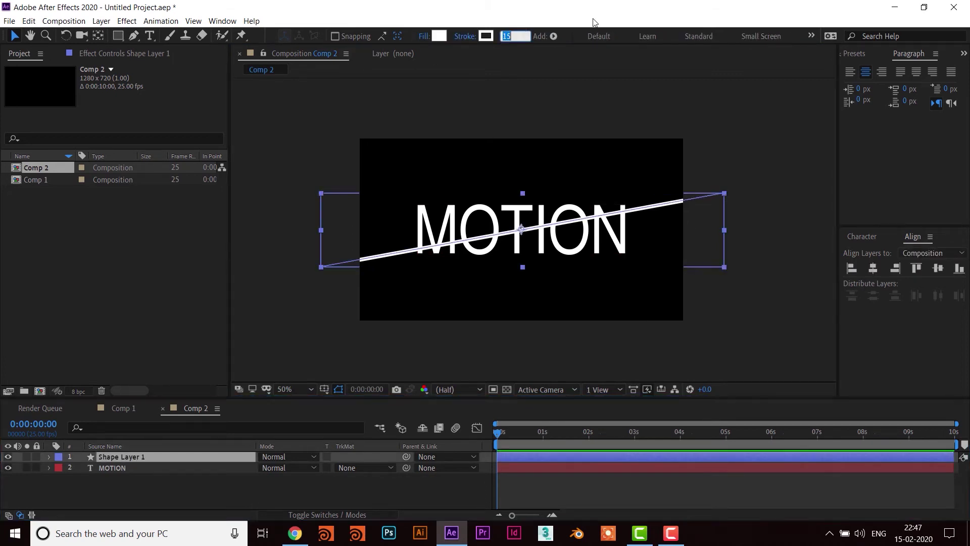
text(20)
key(Return)
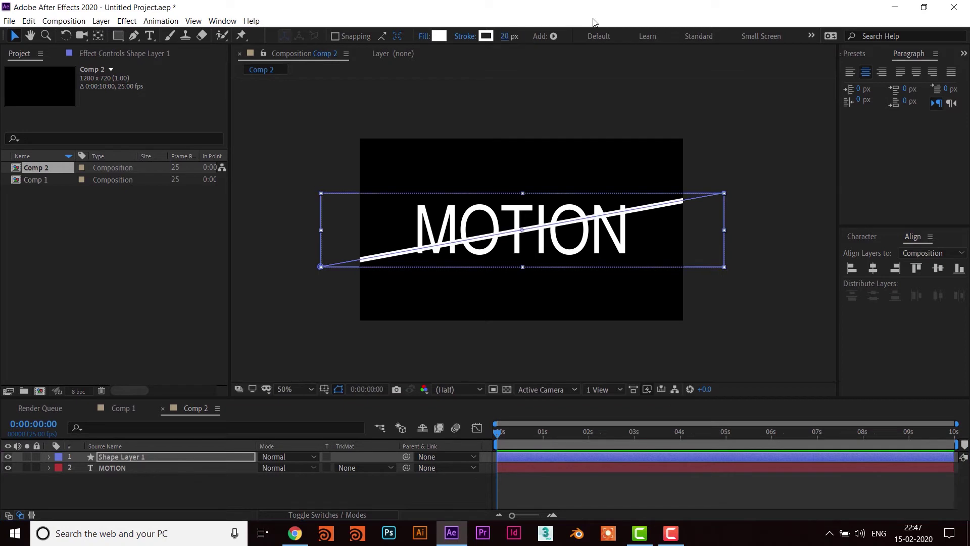
click(769, 279)
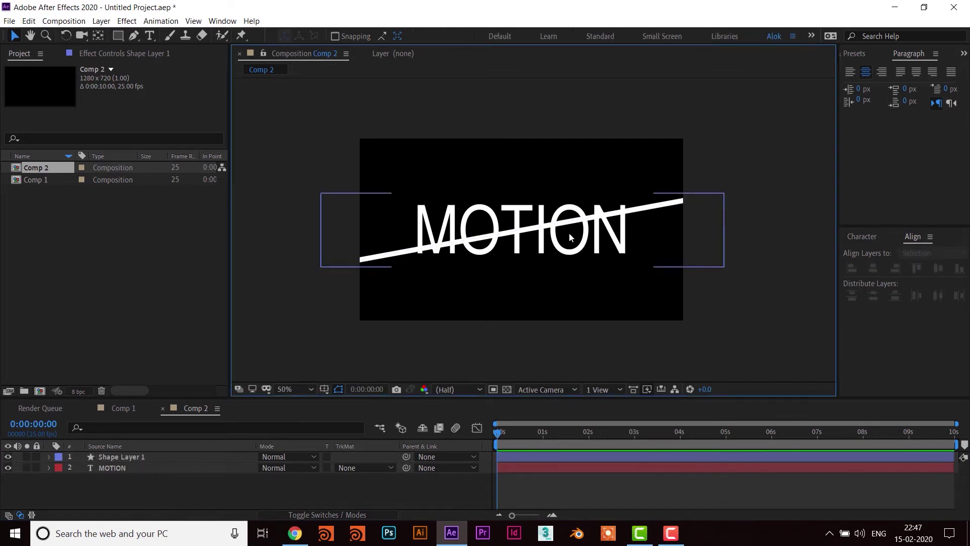
scroll(502, 245, up, 1)
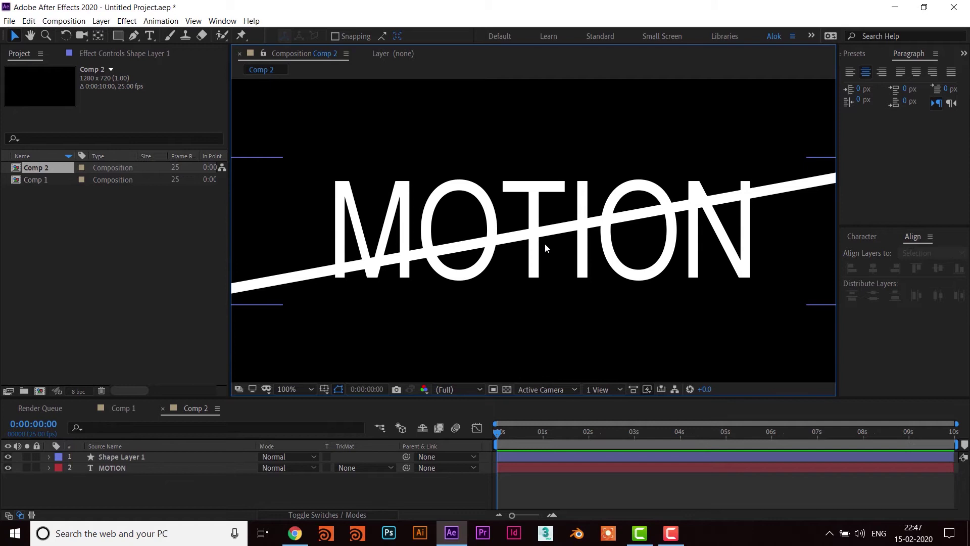
scroll(545, 243, down, 1)
scroll(559, 250, down, 1)
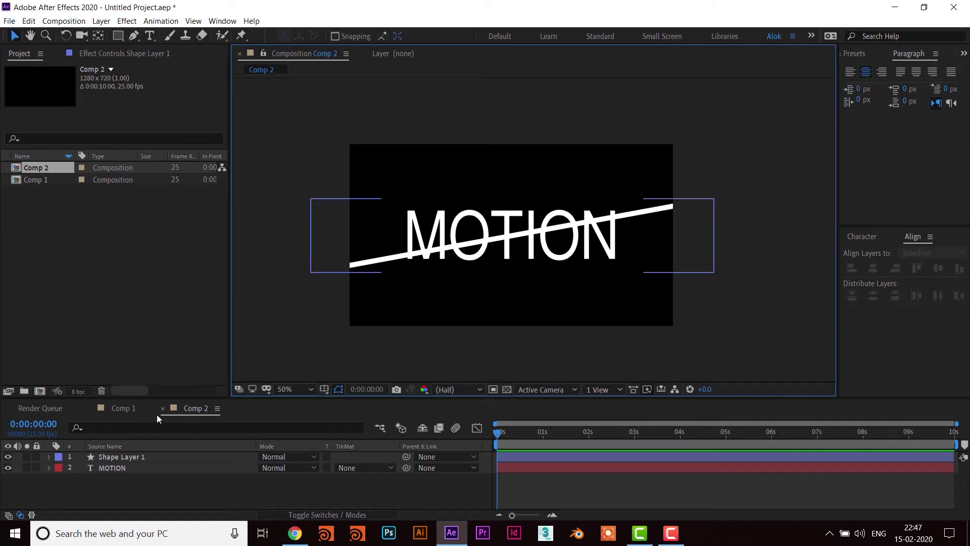
drag(523, 299, 529, 301)
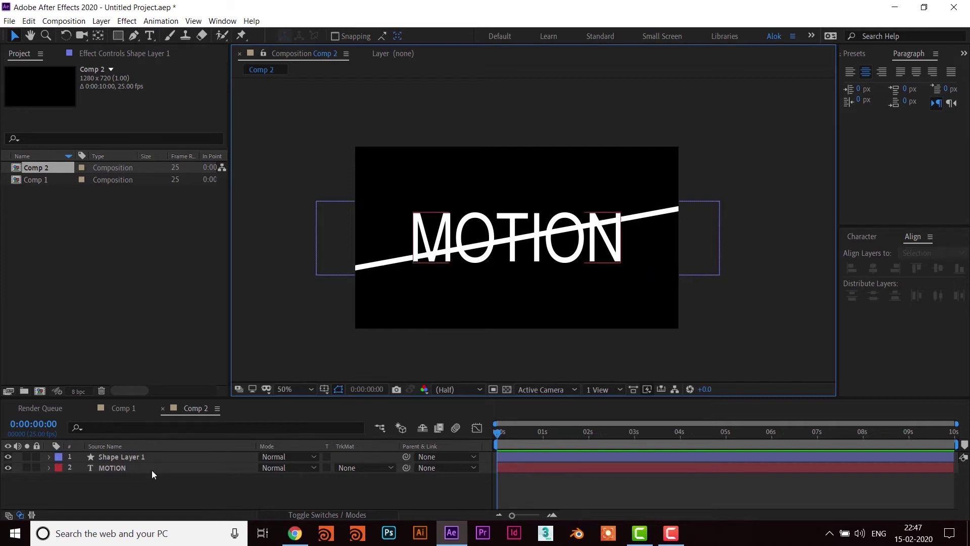
Enlarge the timeline and reveal Shape Layer 1's contents
click(157, 457)
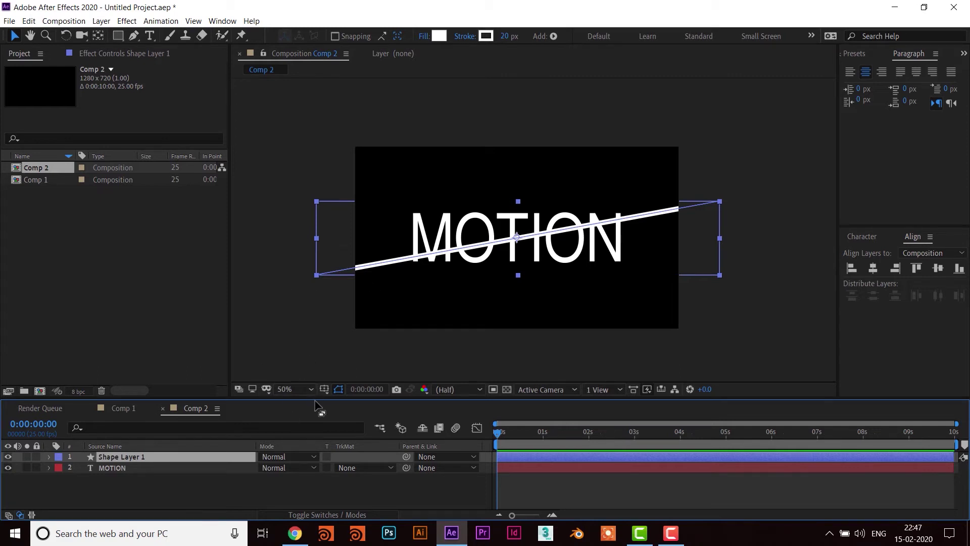
drag(315, 399, 325, 322)
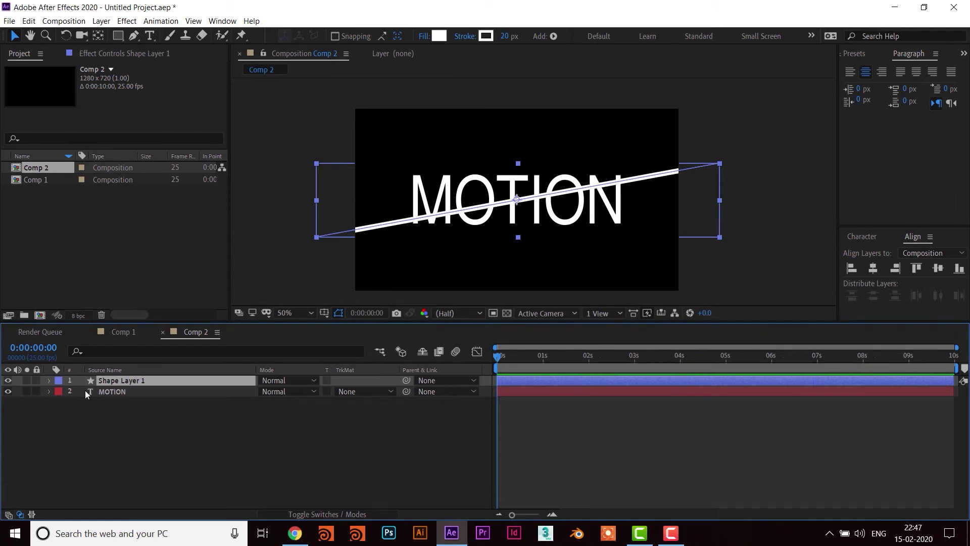
click(49, 380)
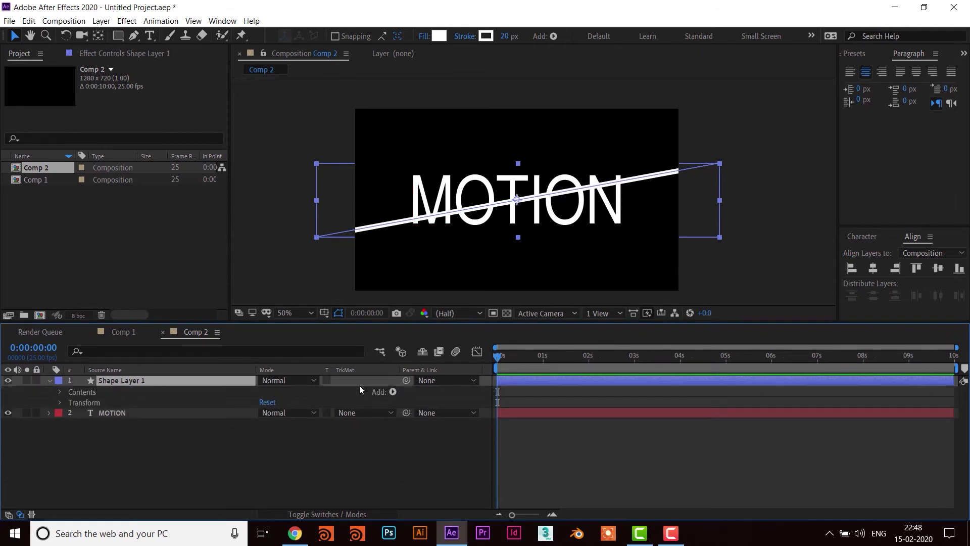
Add Trim Paths to Shape Layer 1, reveal its settings, and move to 1 second
click(393, 391)
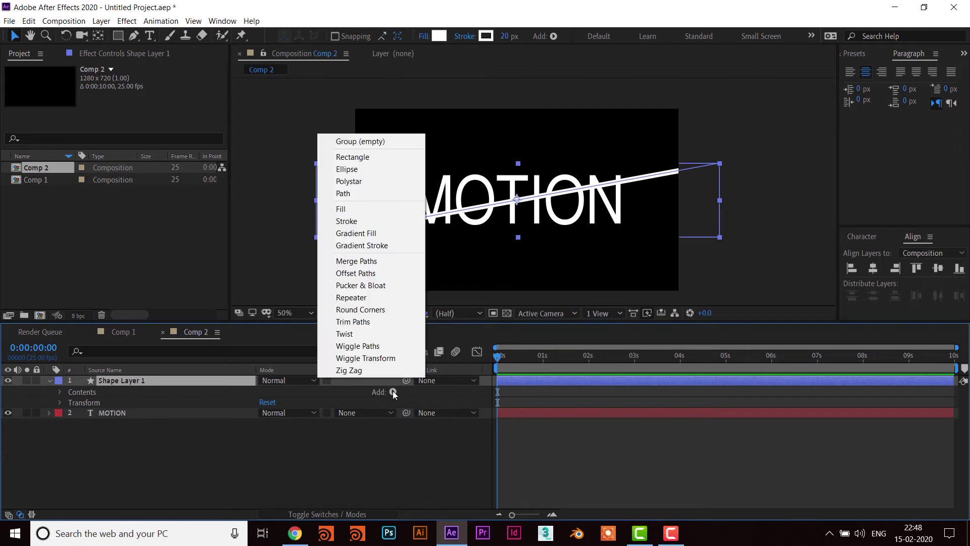
click(381, 324)
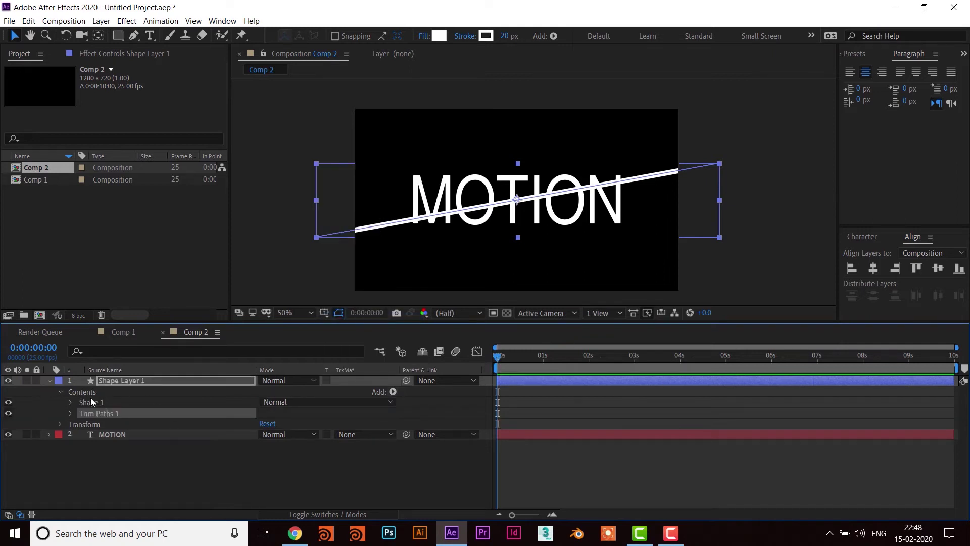
click(69, 414)
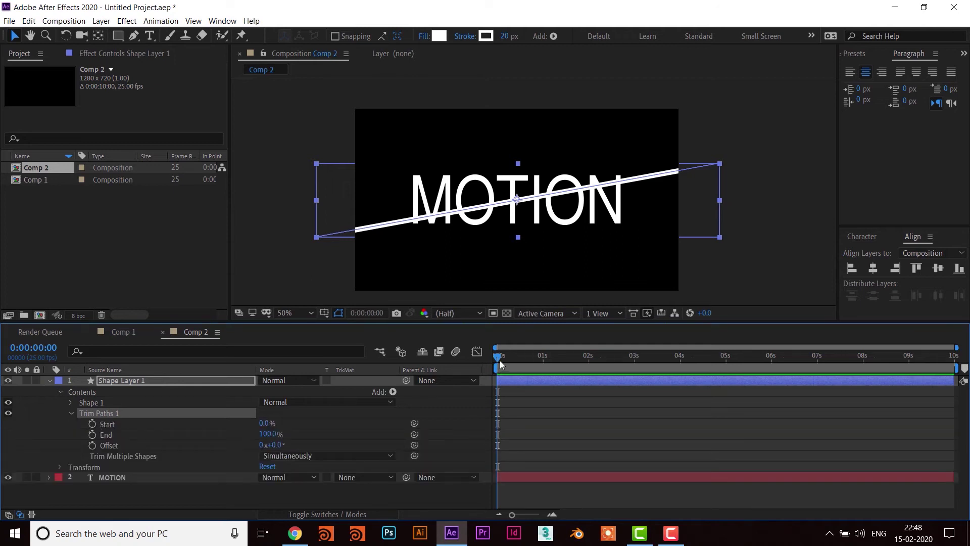
mouse_move(497, 355)
mouse_down()
mouse_move(553, 356)
mouse_move(543, 365)
mouse_up()
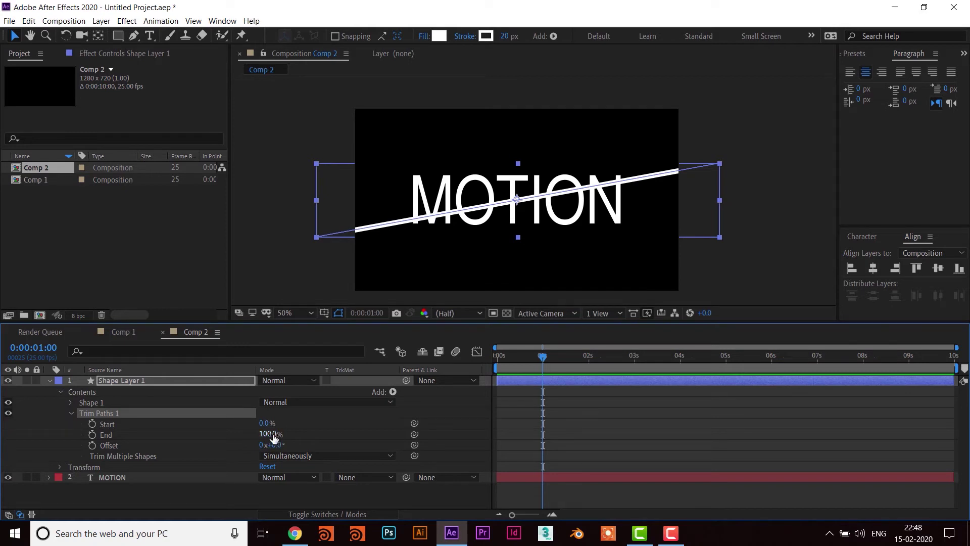
Keyframe Trim Paths End from 0% at 1s to 100% five frames later and preview
drag(273, 435, 217, 433)
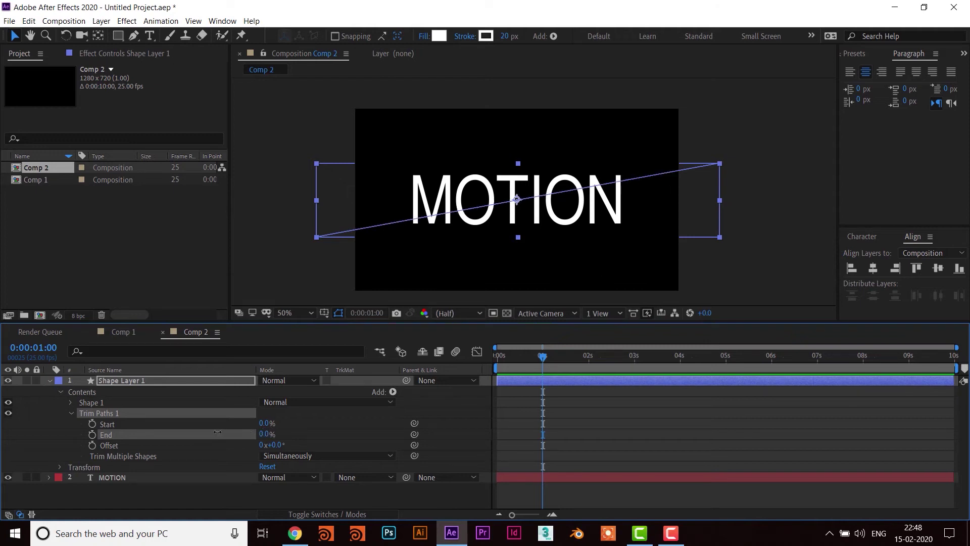
click(93, 434)
key(Page_Down)
key(Page_Down)
key(Page_Down)
key(Page_Down)
key(Page_Down)
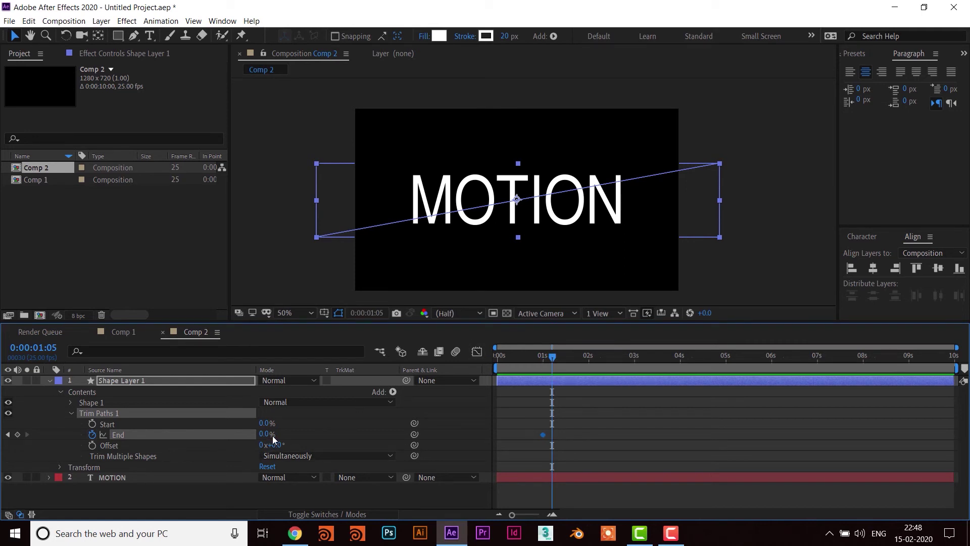
click(264, 434)
text(100)
key(Return)
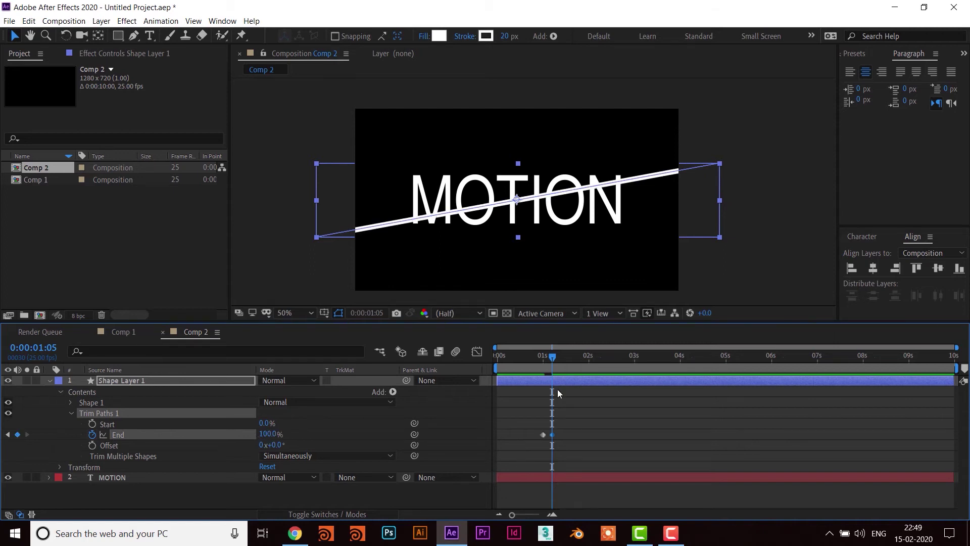
mouse_move(552, 356)
mouse_down()
mouse_move(543, 365)
mouse_move(552, 365)
mouse_up()
Zoom the viewer to 100% and filter the effects library for 'rough' to find Roughen Edges
drag(704, 231, 691, 225)
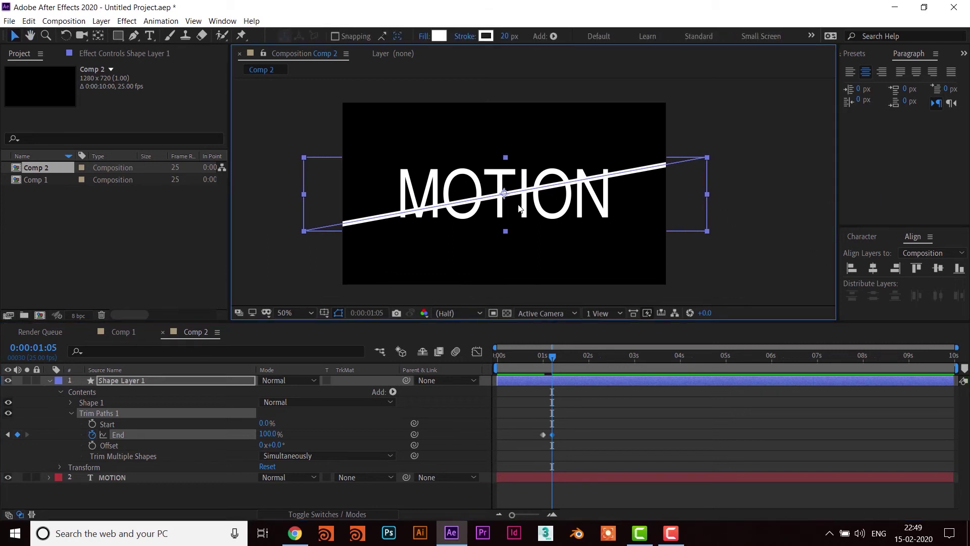
scroll(520, 208, up, 1)
scroll(520, 208, up, 1)
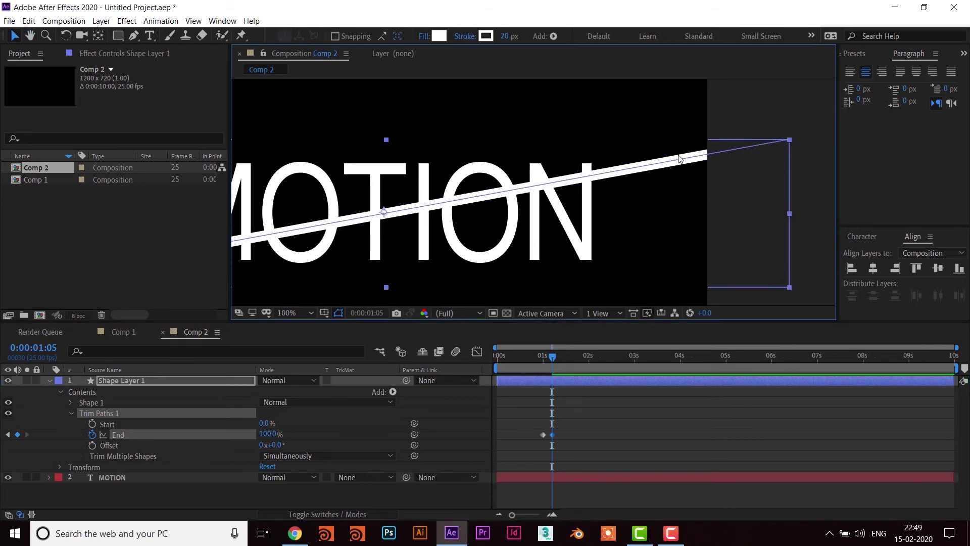
drag(804, 162, 808, 162)
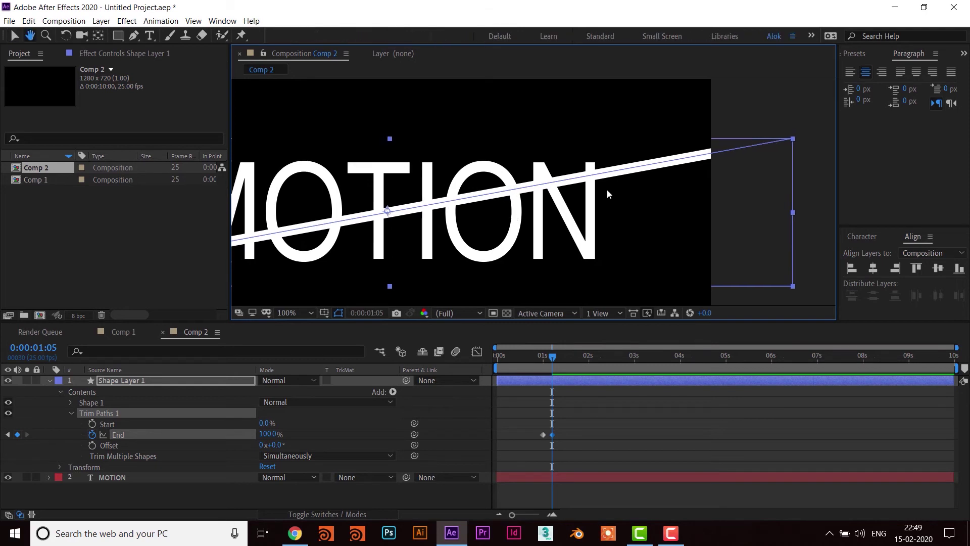
key(space)
click(854, 53)
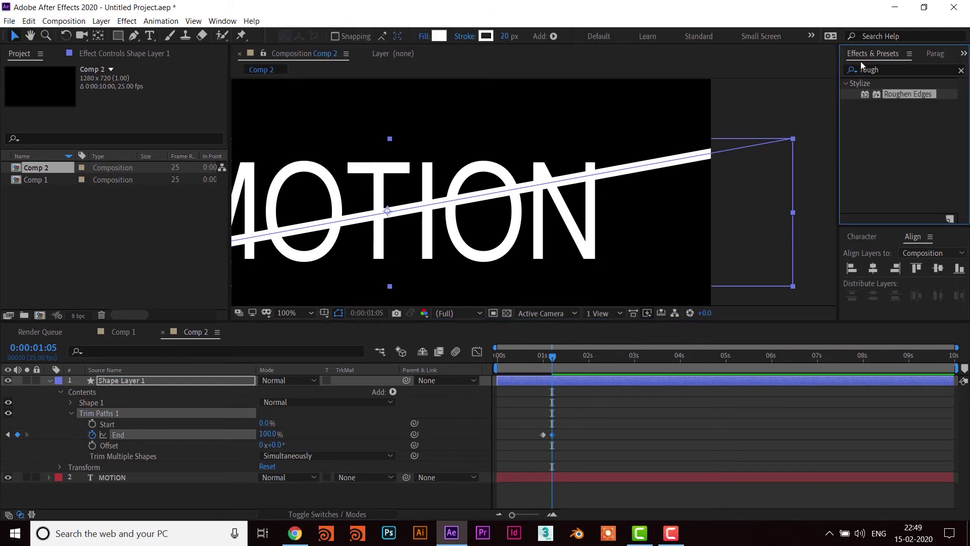
double_click(895, 69)
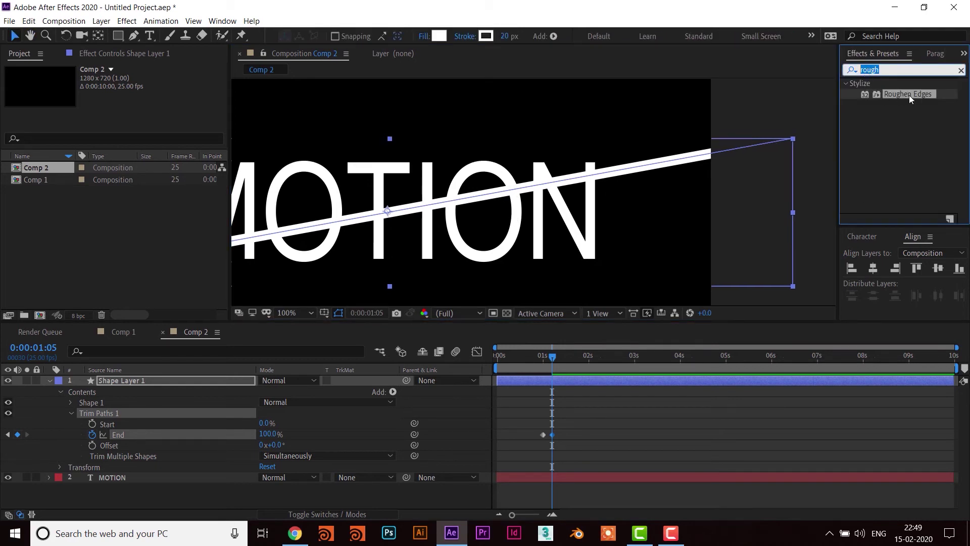
click(909, 95)
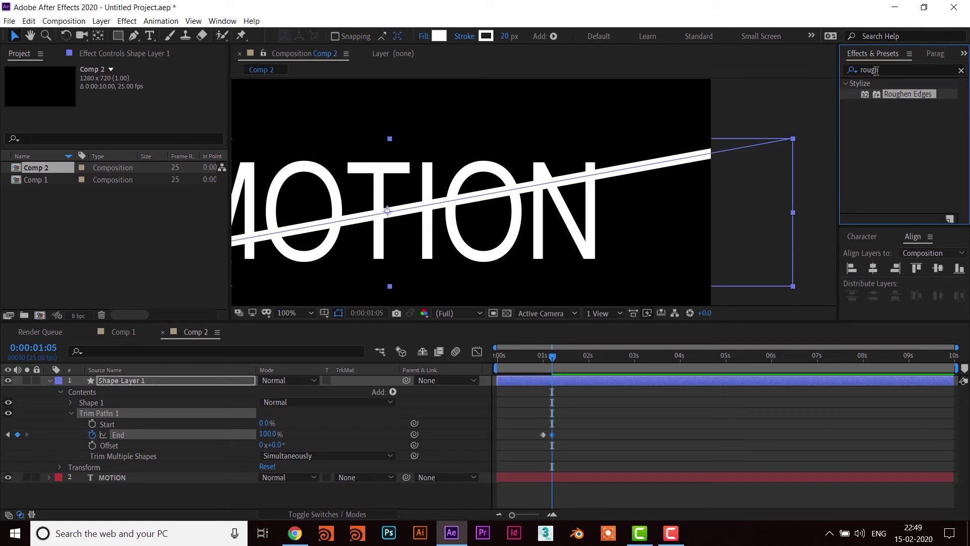
double_click(899, 68)
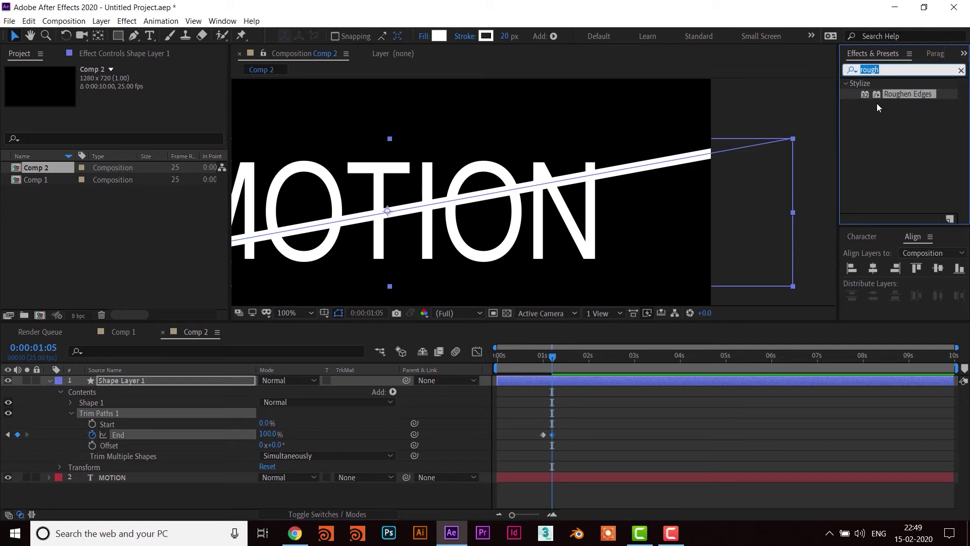
click(717, 268)
drag(513, 380, 517, 384)
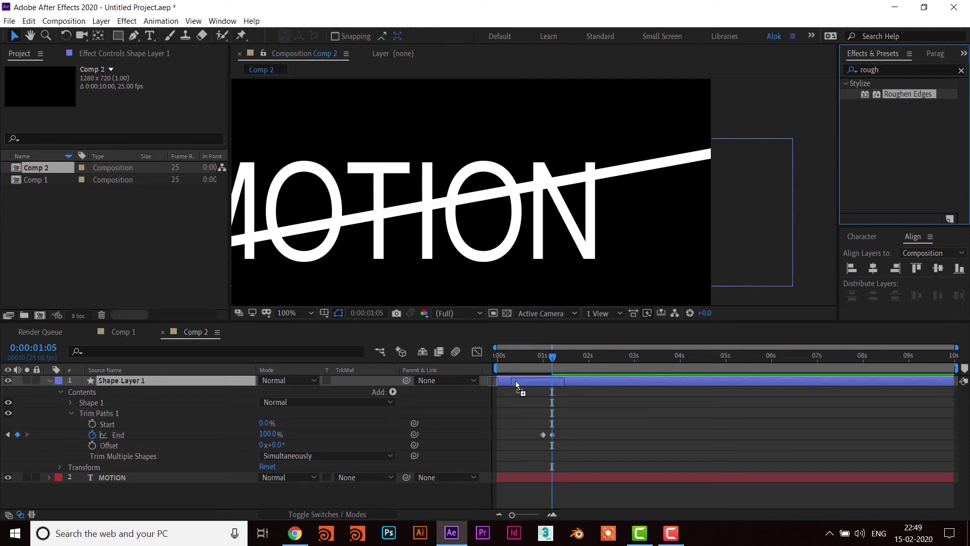
Apply Roughen Edges to the laser line with a Scale of 50
double_click(908, 93)
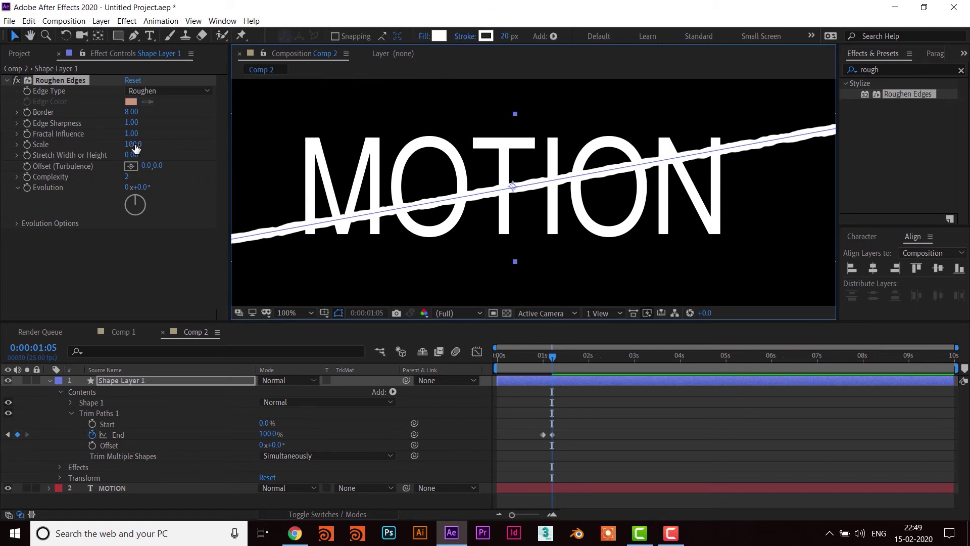
drag(133, 144, 119, 145)
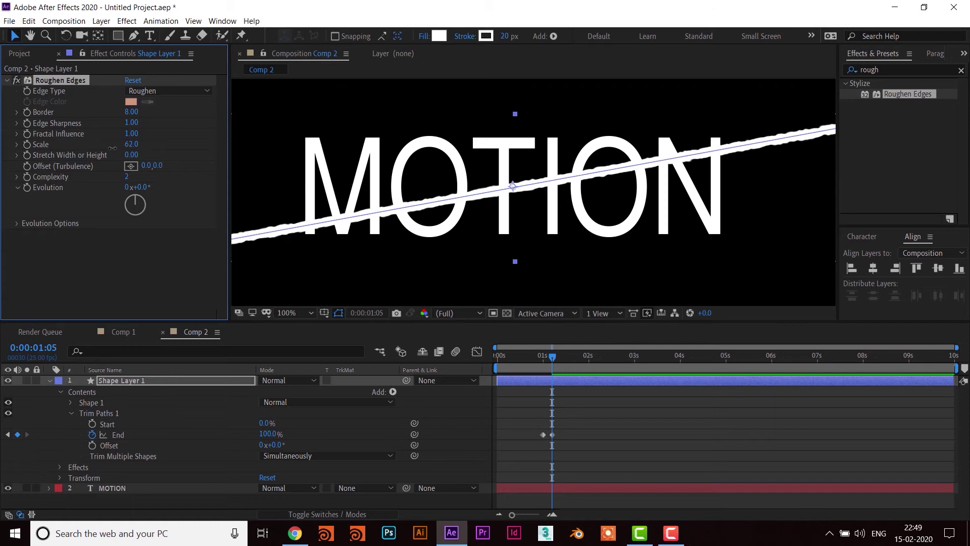
click(132, 144)
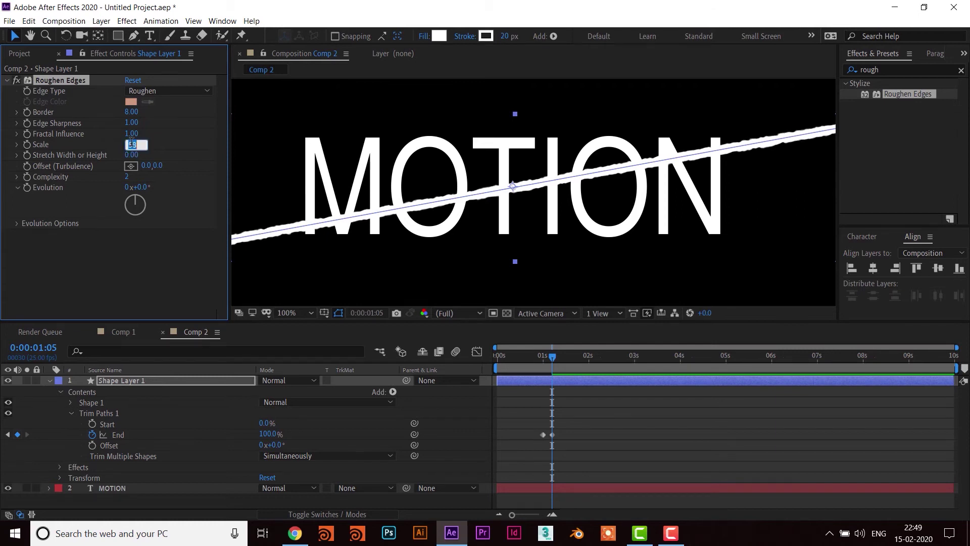
text(50)
key(Return)
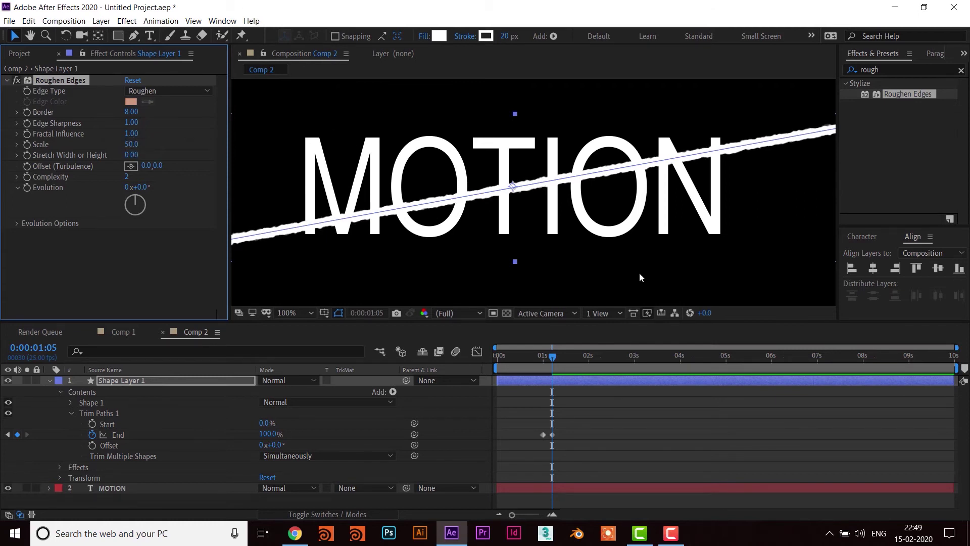
Scrub back to check the ragged line drawing partway across MOTION
click(656, 276)
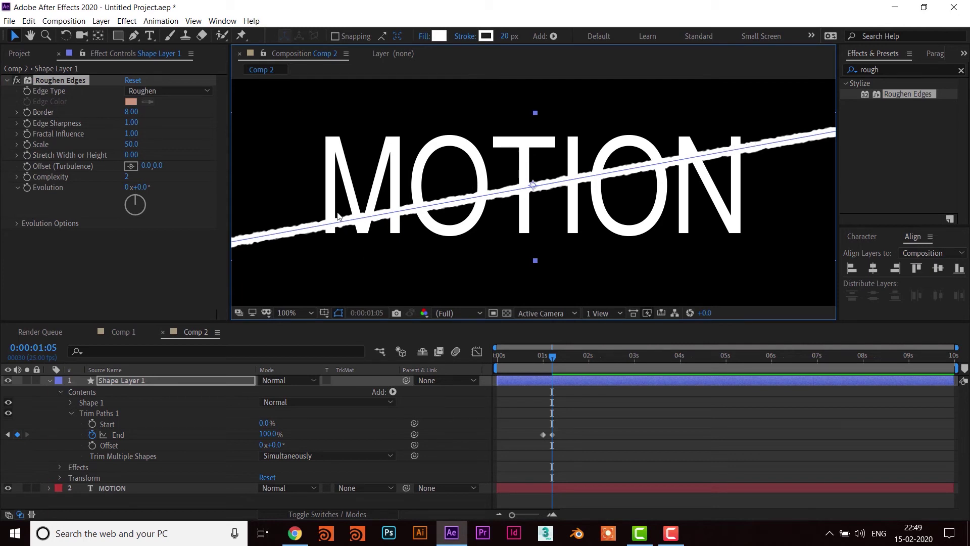
mouse_move(559, 213)
mouse_down()
mouse_move(529, 234)
mouse_move(621, 224)
mouse_up()
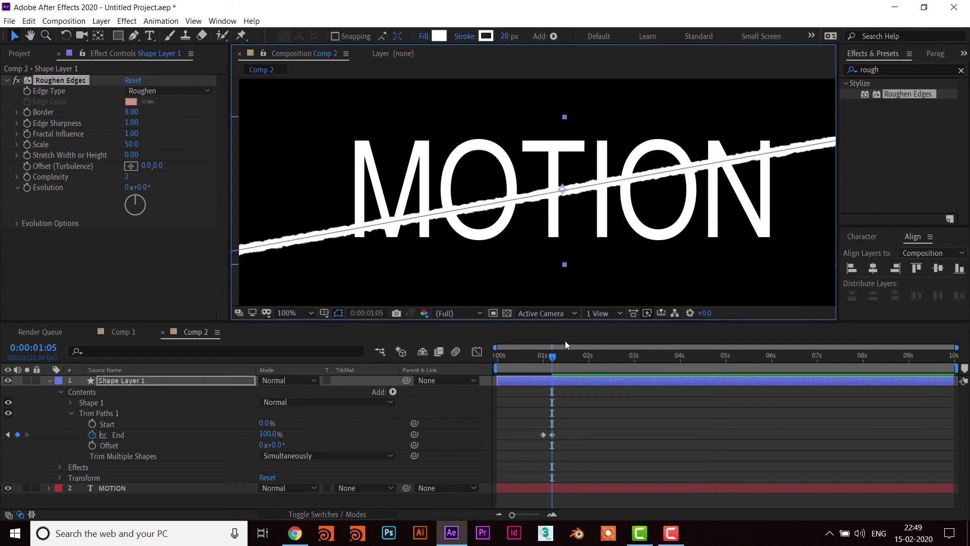
drag(552, 356, 548, 358)
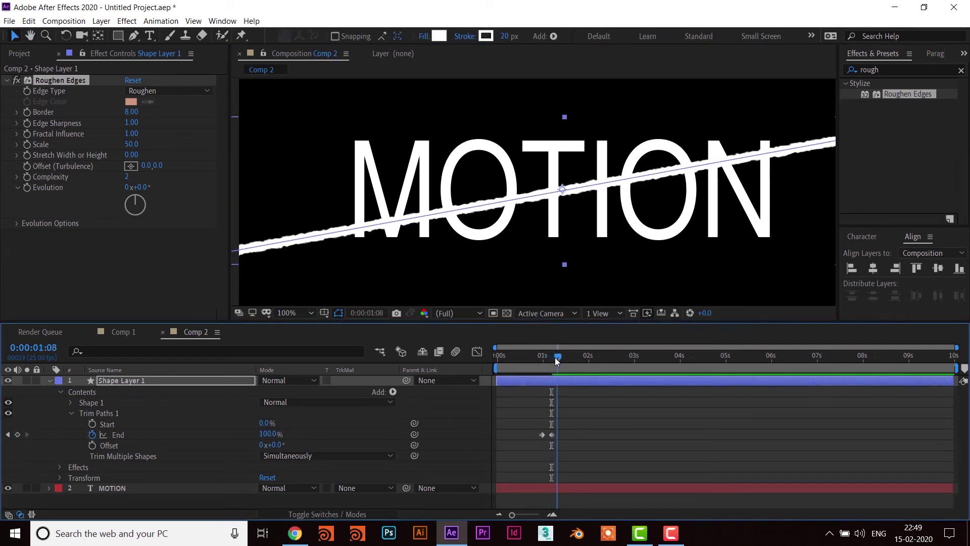
click(601, 381)
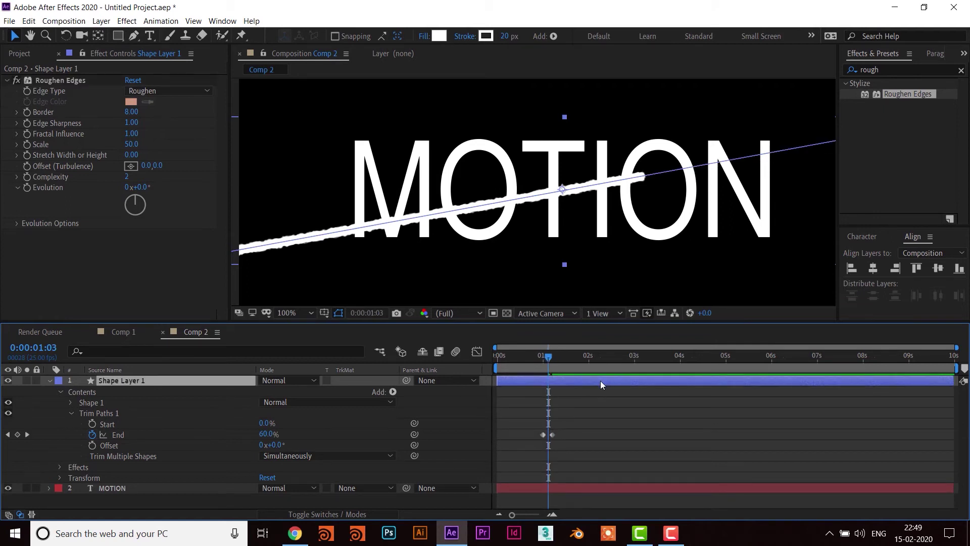
Set MOTION's track matte to Luma Inverted Matte of Shape Layer 1
click(609, 491)
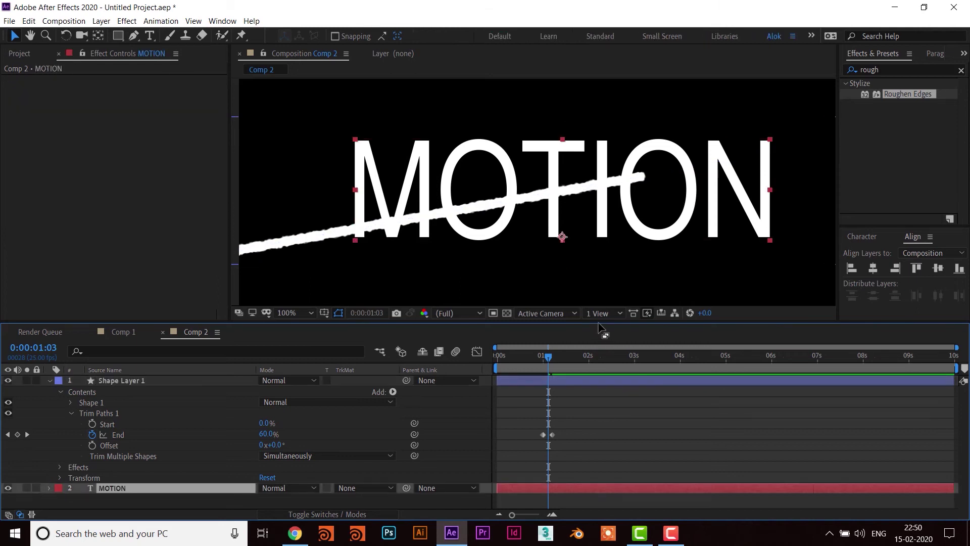
drag(600, 328, 601, 302)
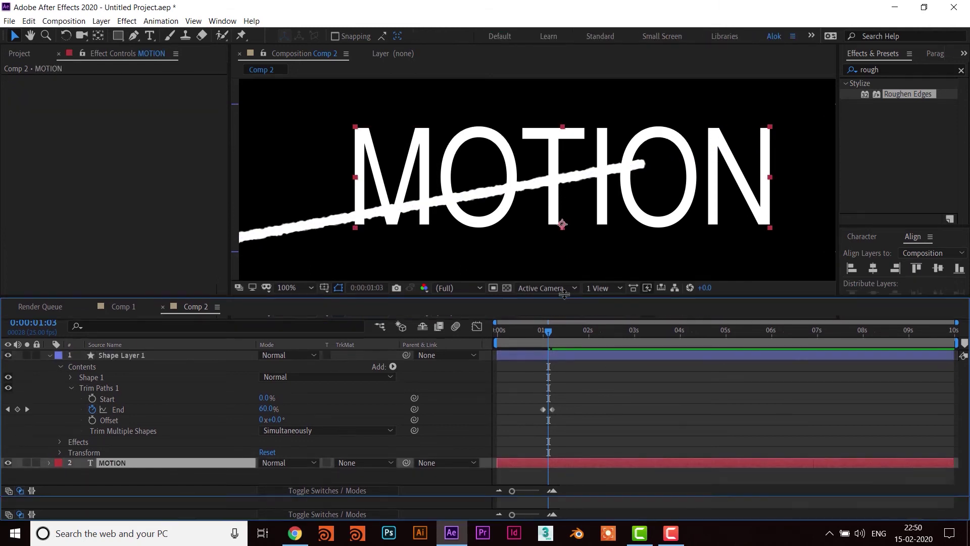
click(48, 355)
click(160, 354)
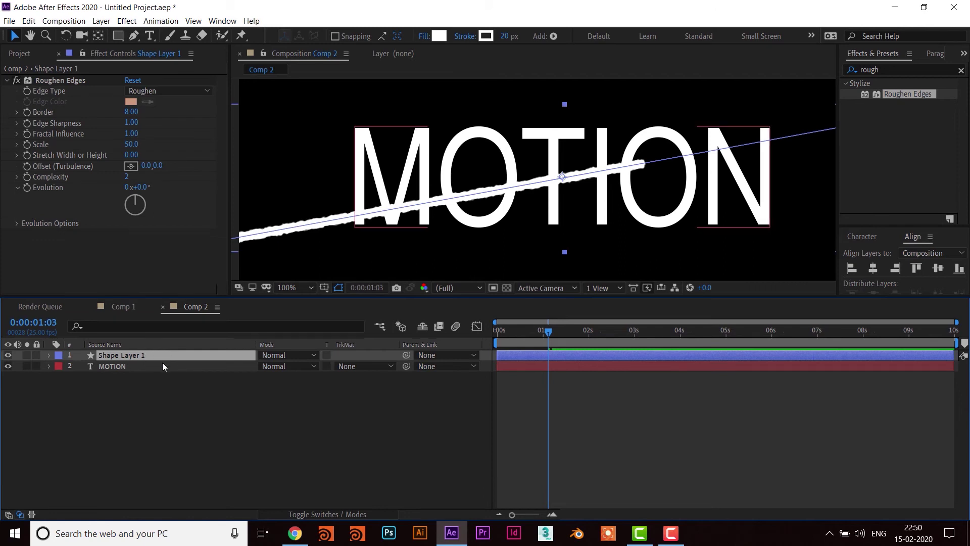
click(191, 368)
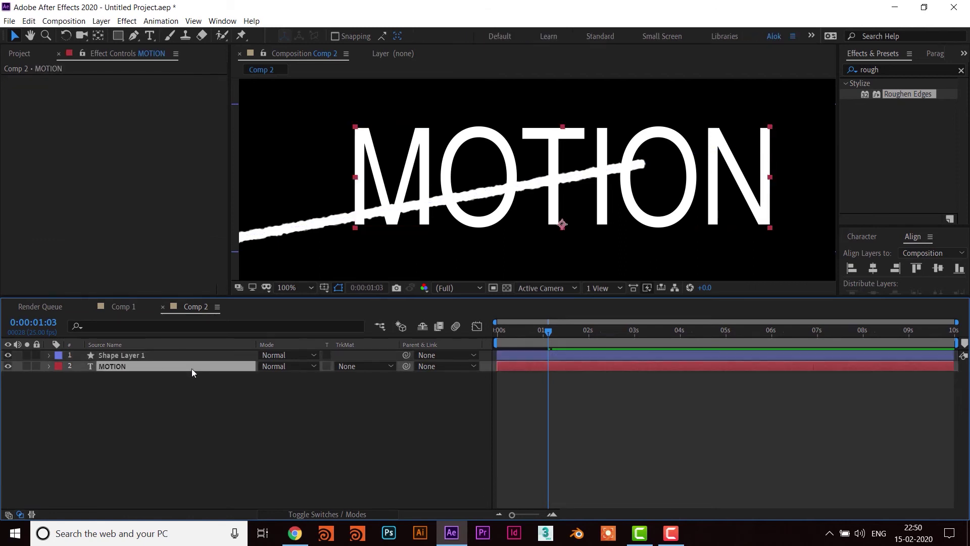
click(364, 367)
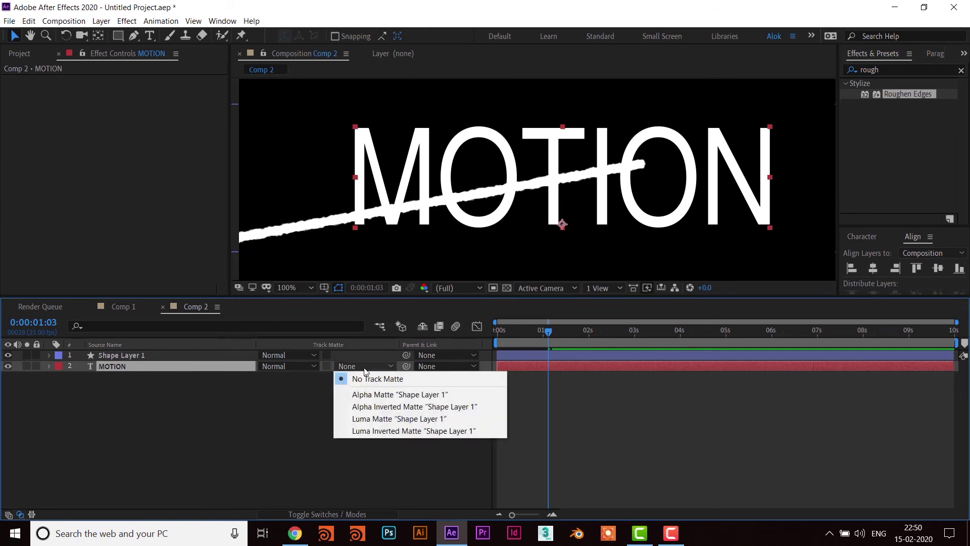
click(400, 432)
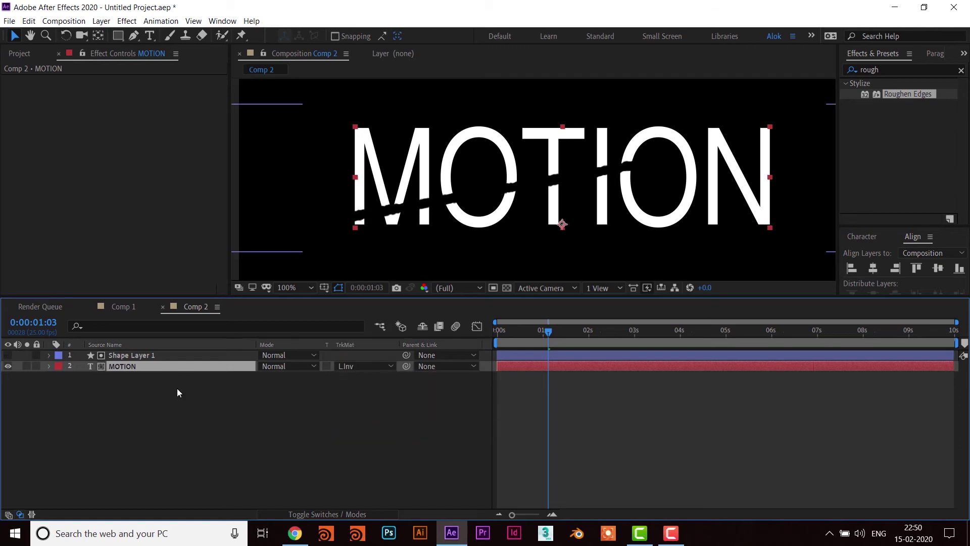
Preview the slicing and shorten the work area to about 2 seconds
click(144, 353)
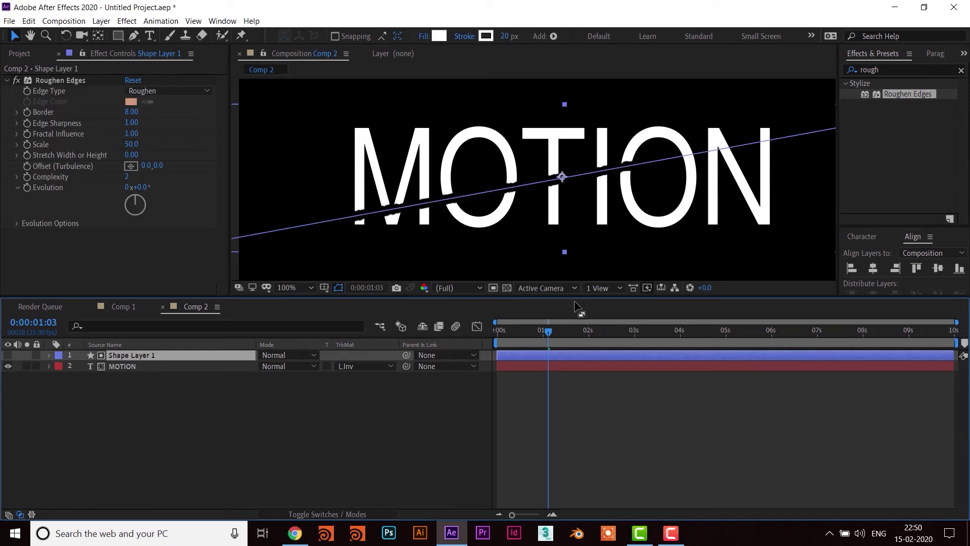
drag(549, 332, 533, 330)
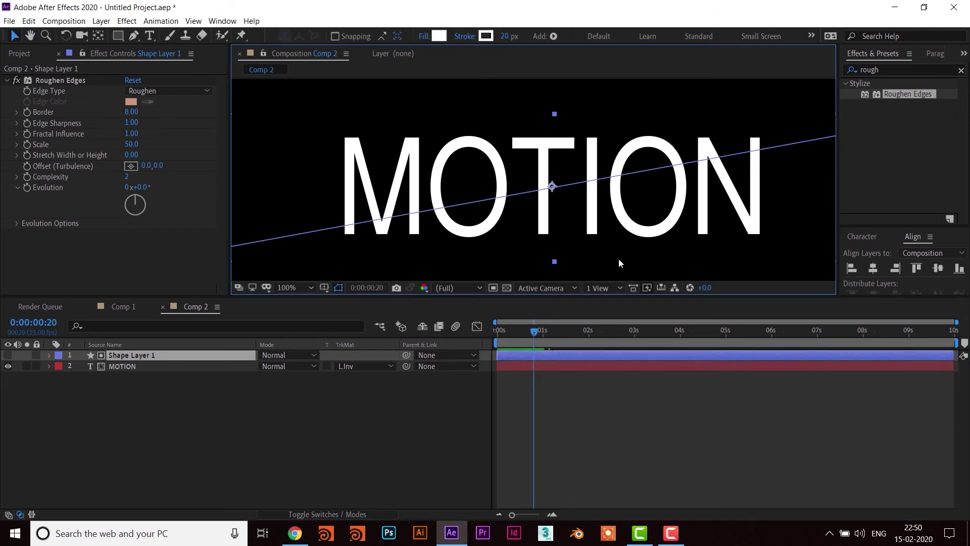
drag(959, 344, 599, 355)
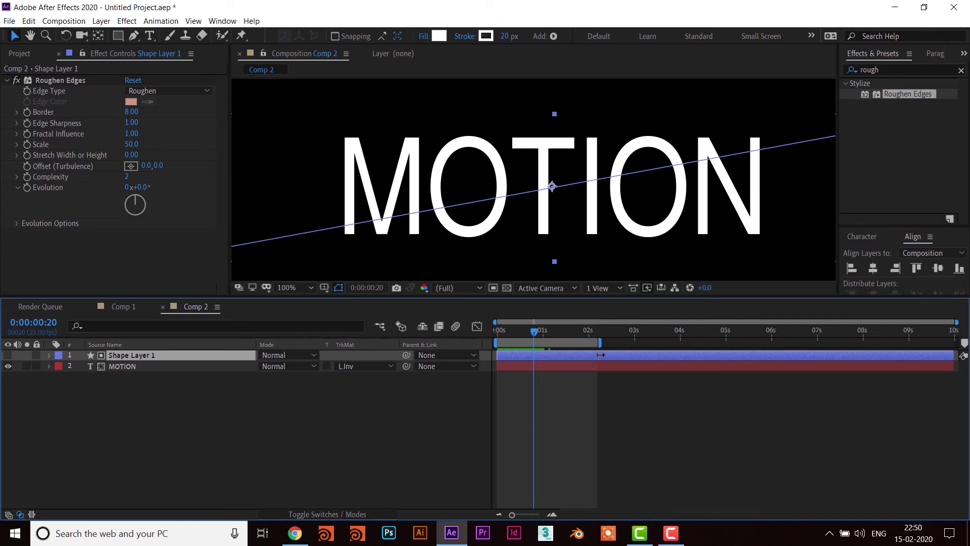
click(627, 264)
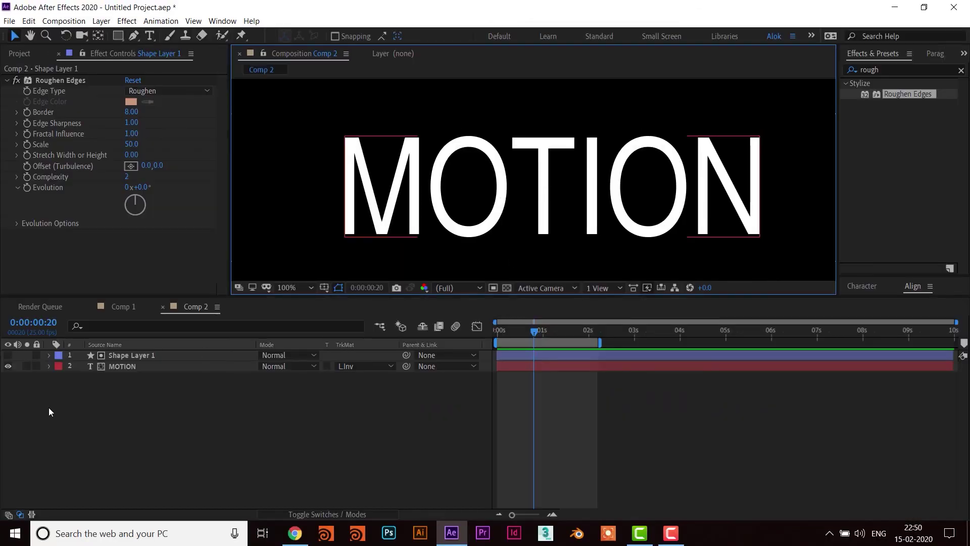
Duplicate the laser line as Shape Layer 2, show it alone with MOTION hidden, and view the rough stroke past one second
click(147, 356)
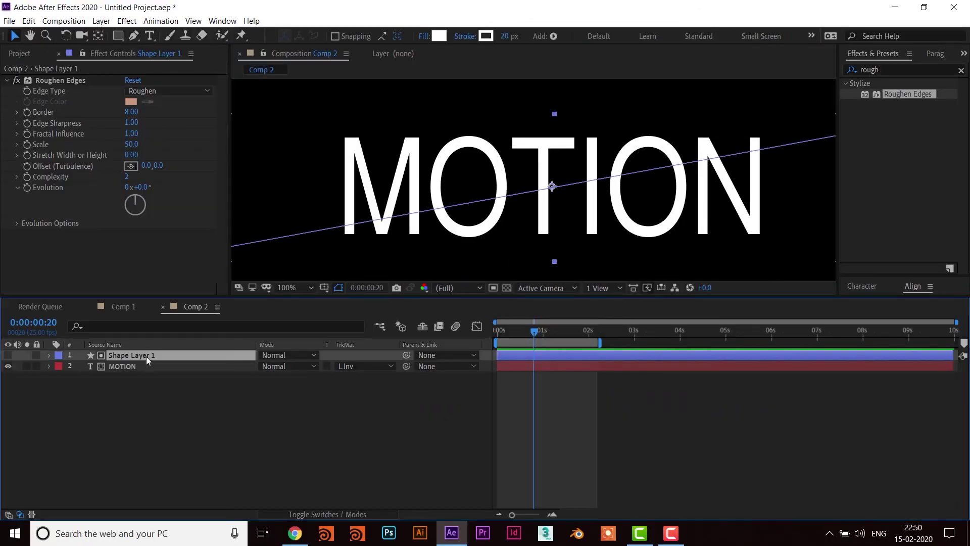
key(ctrl+d)
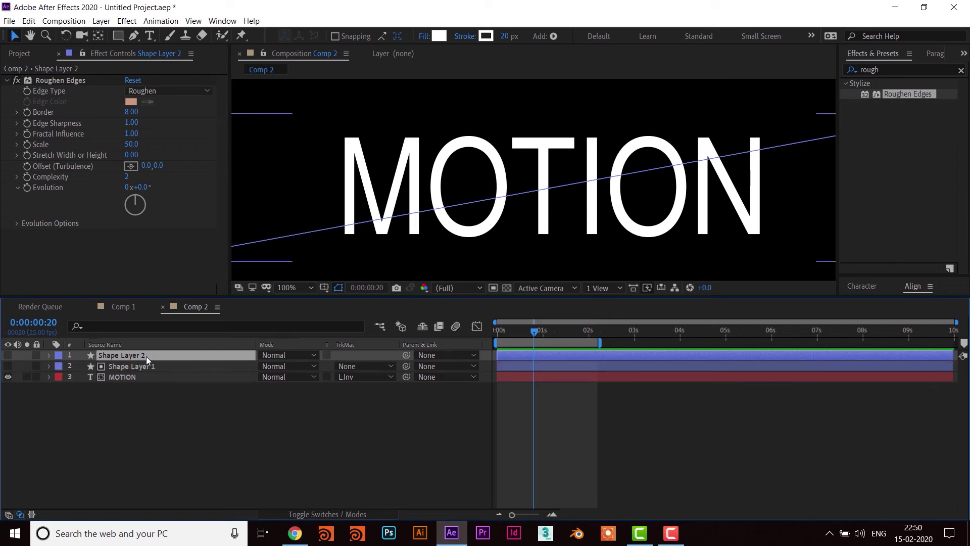
click(8, 355)
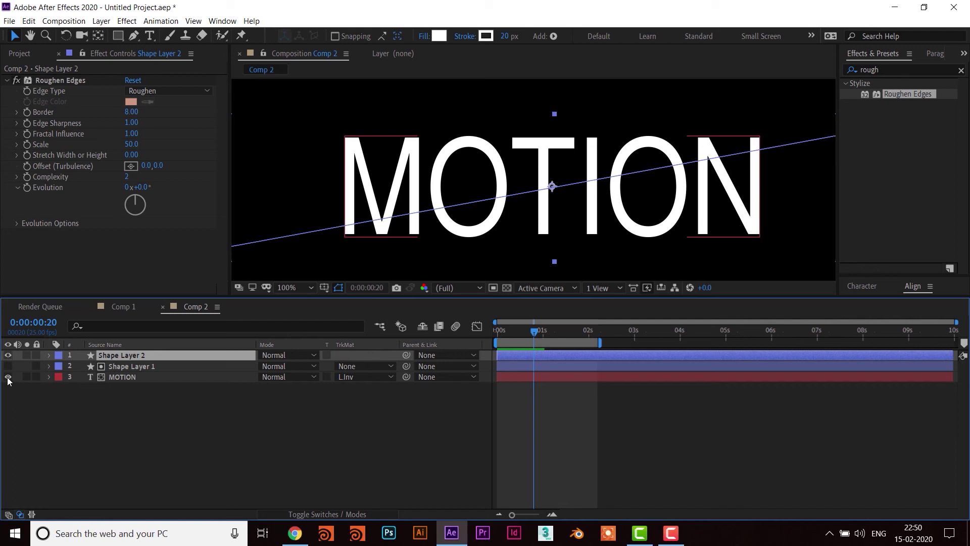
click(9, 378)
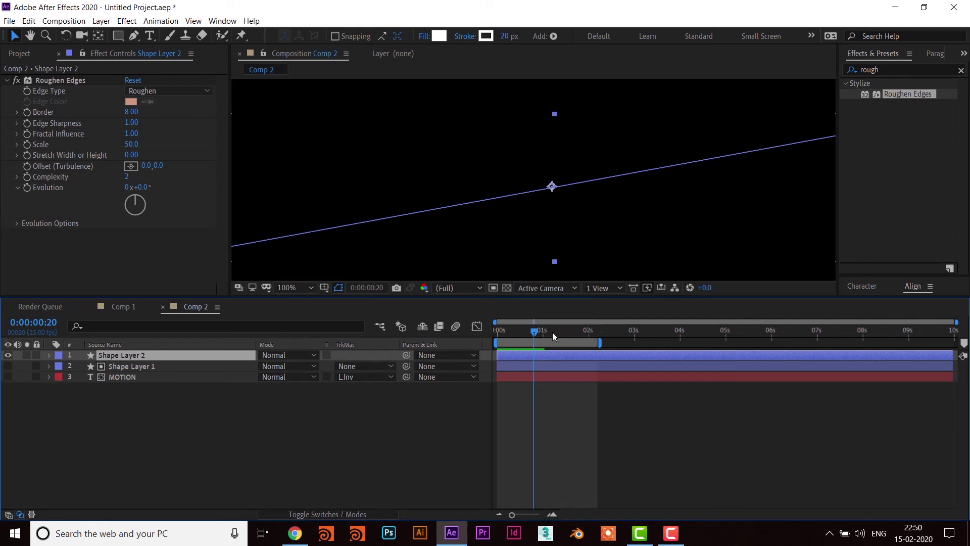
drag(537, 330, 552, 333)
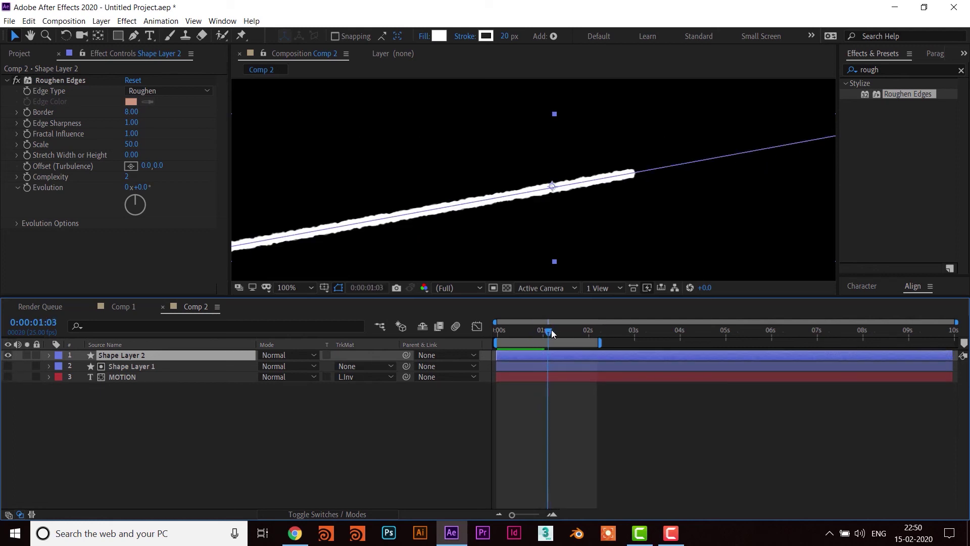
scroll(611, 218, down, 1)
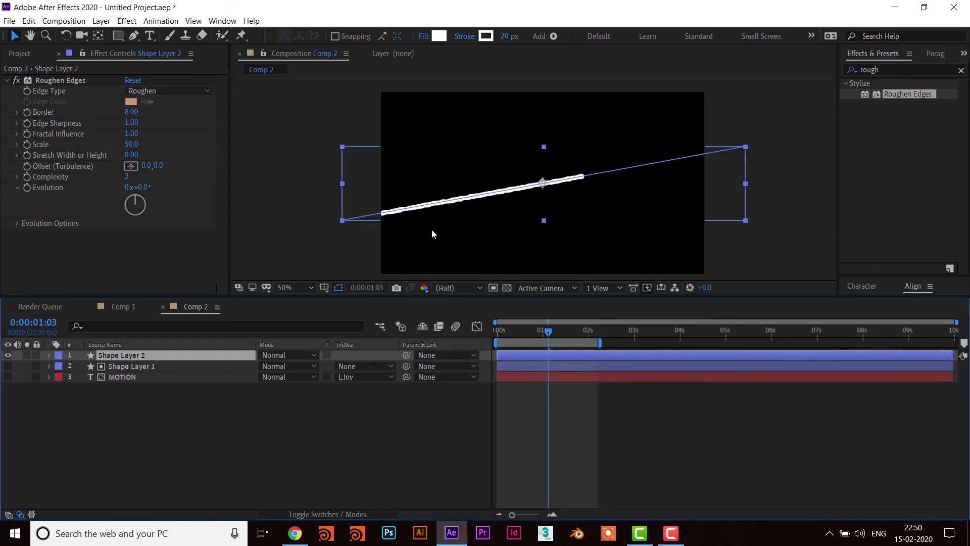
drag(583, 218, 562, 225)
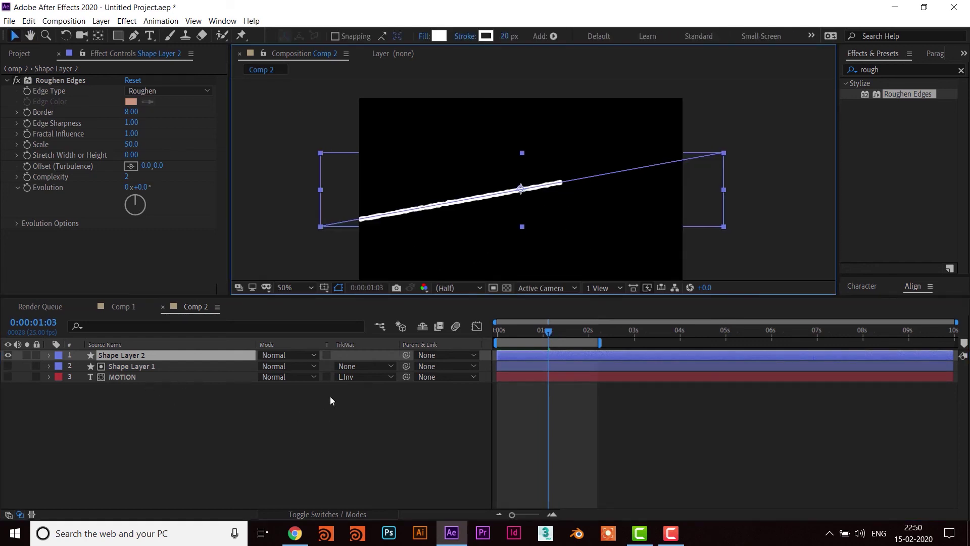
Search 'cc pixel' and apply CC Pixel Polly with default settings to Shape Layer 2, previewing near one second
double_click(887, 70)
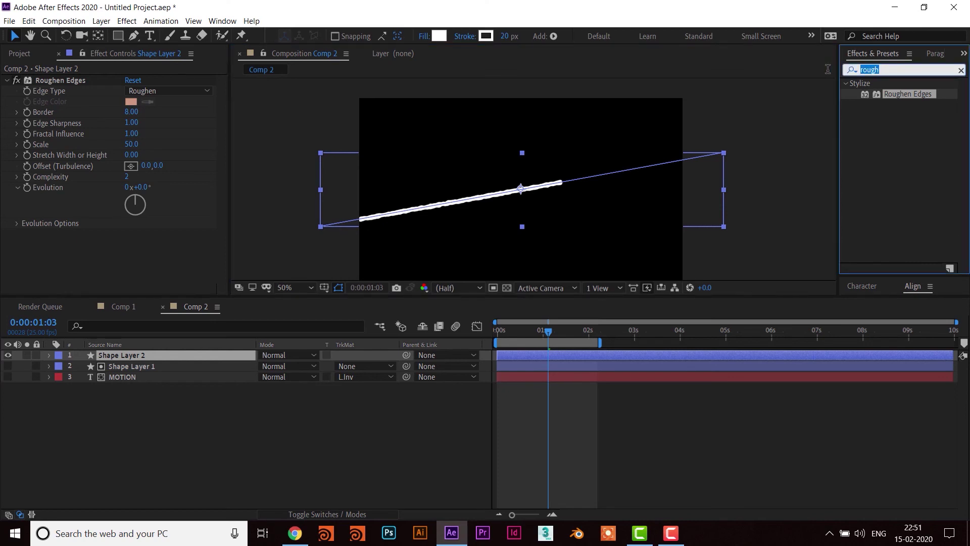
text(cc)
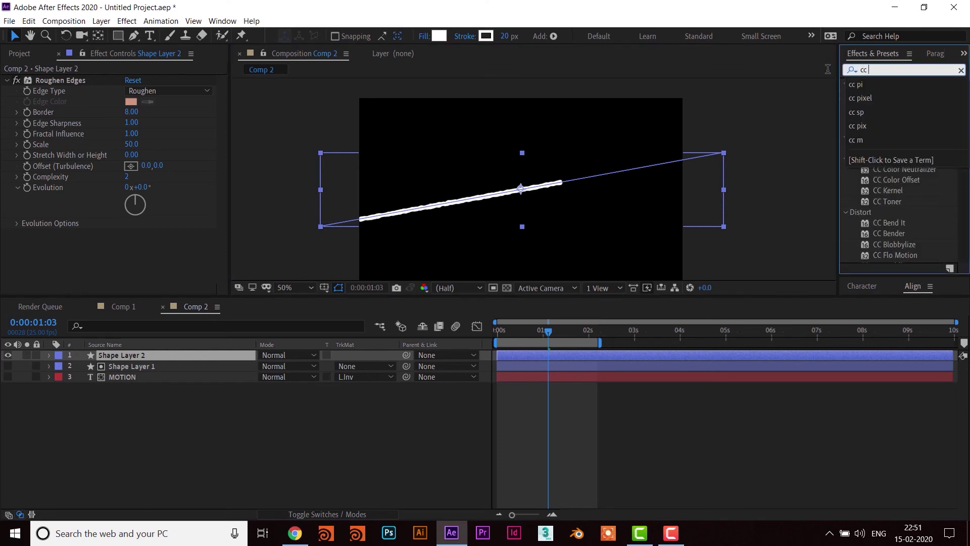
text(pixel)
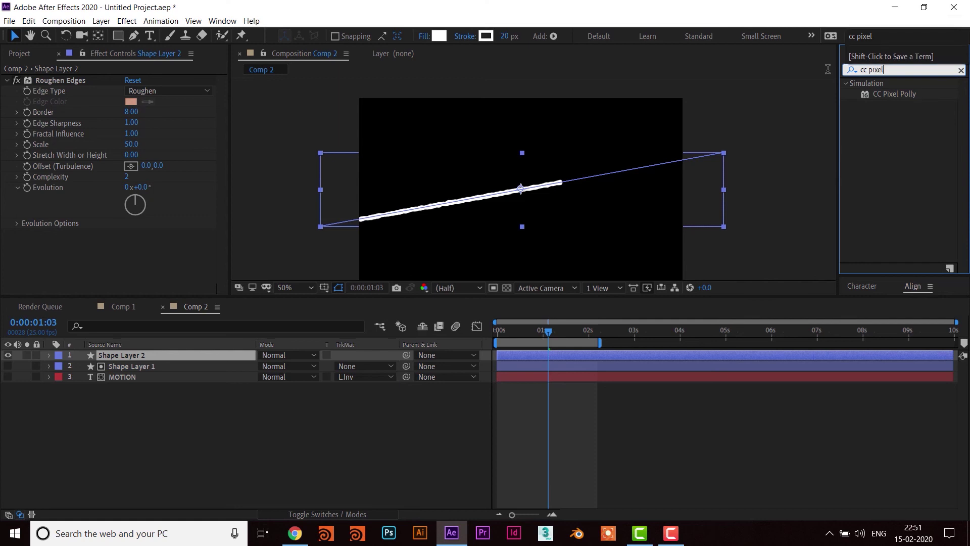
mouse_move(887, 93)
mouse_down()
mouse_move(798, 119)
mouse_move(572, 354)
mouse_move(544, 333)
mouse_up()
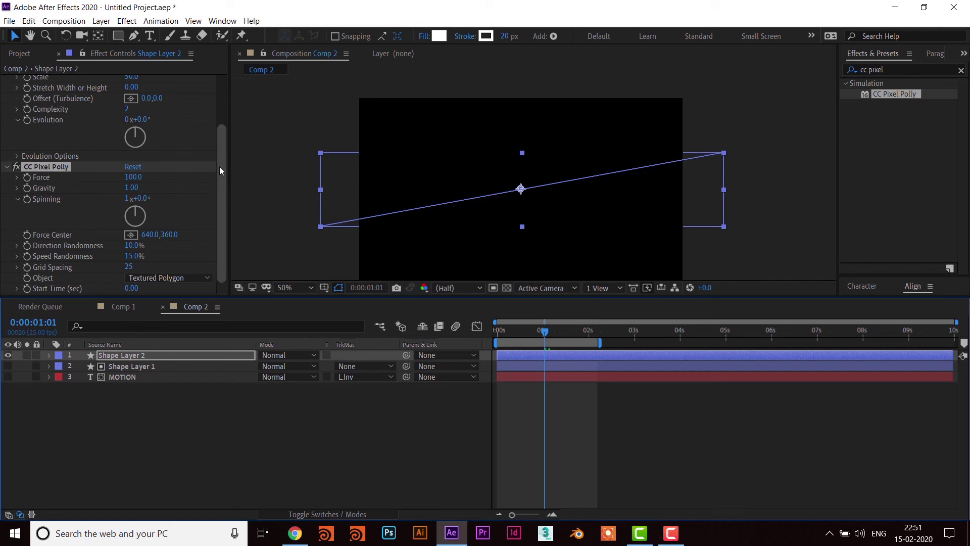
click(219, 201)
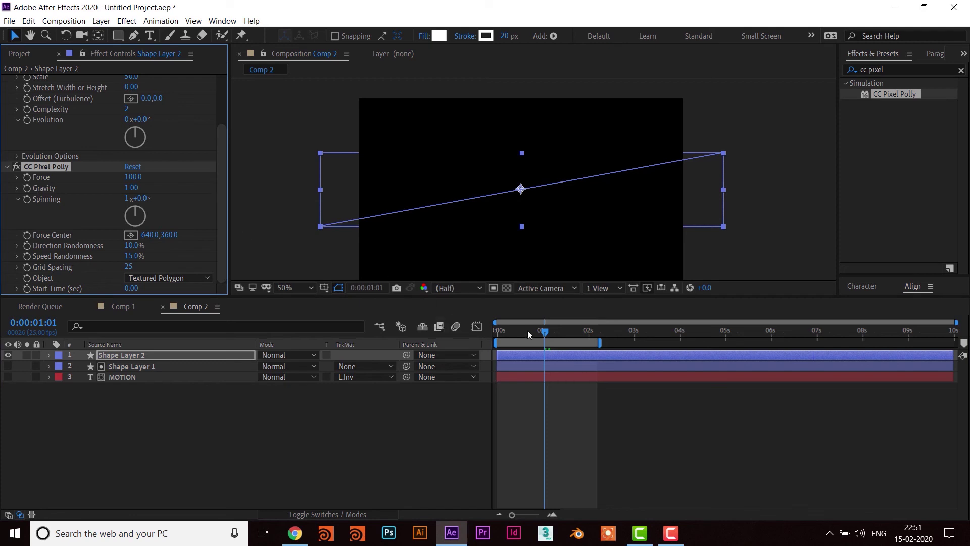
mouse_move(545, 332)
mouse_down()
mouse_move(567, 334)
mouse_move(557, 339)
mouse_up()
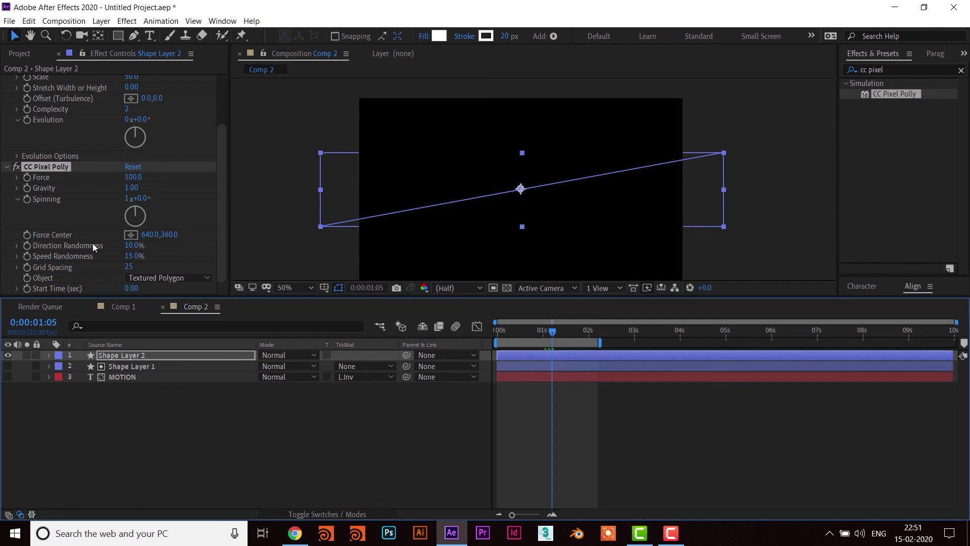
Set CC Pixel Polly to start at 1 second with gravity 0 so fragments float instead of falling
click(221, 199)
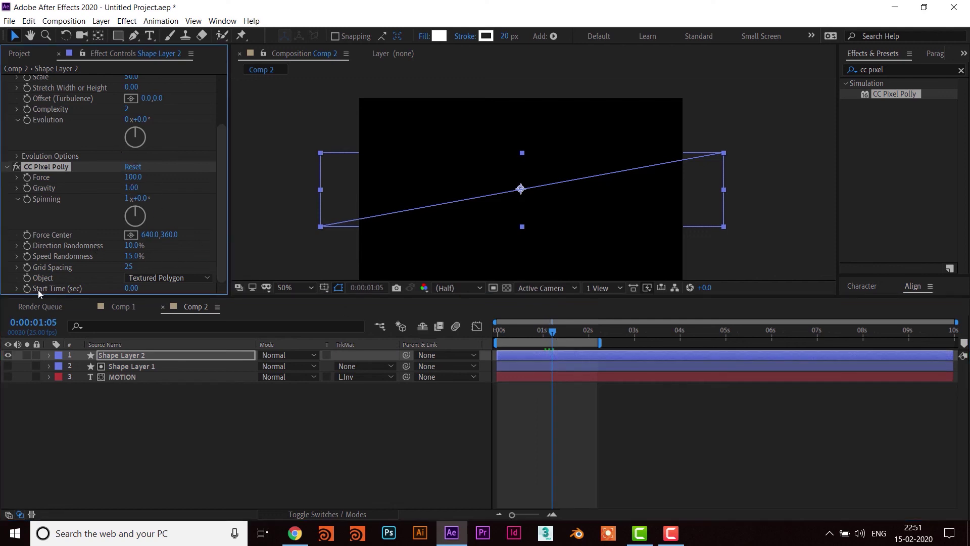
click(131, 288)
text(1)
key(Return)
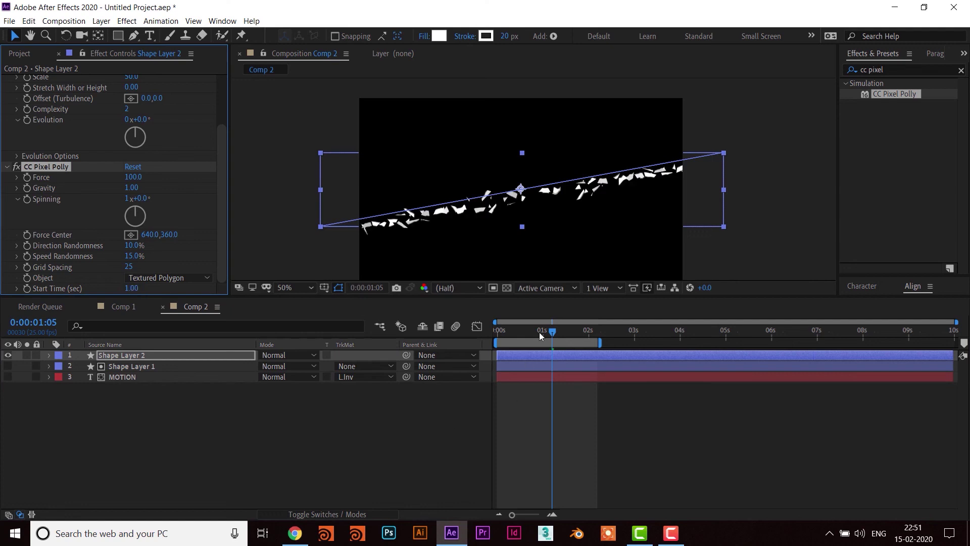
drag(556, 330, 554, 331)
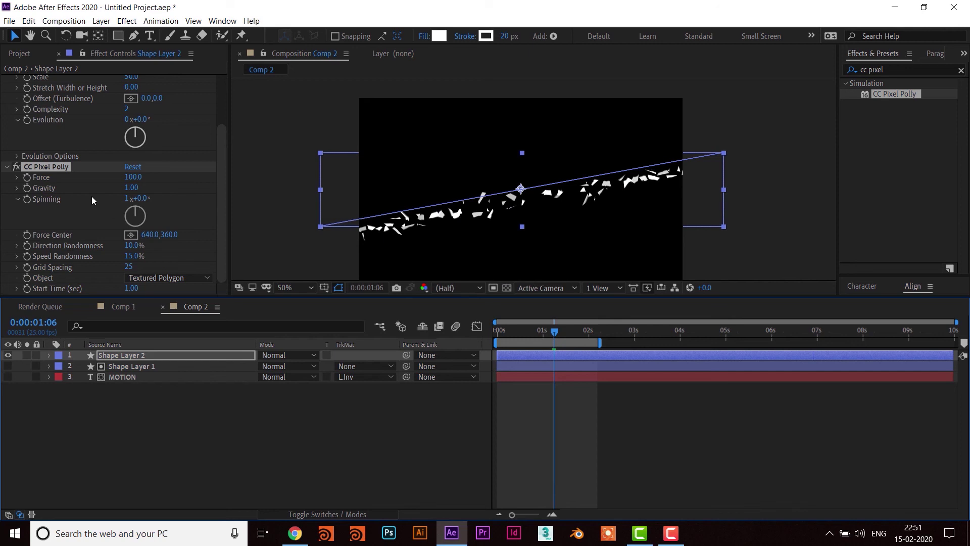
click(131, 187)
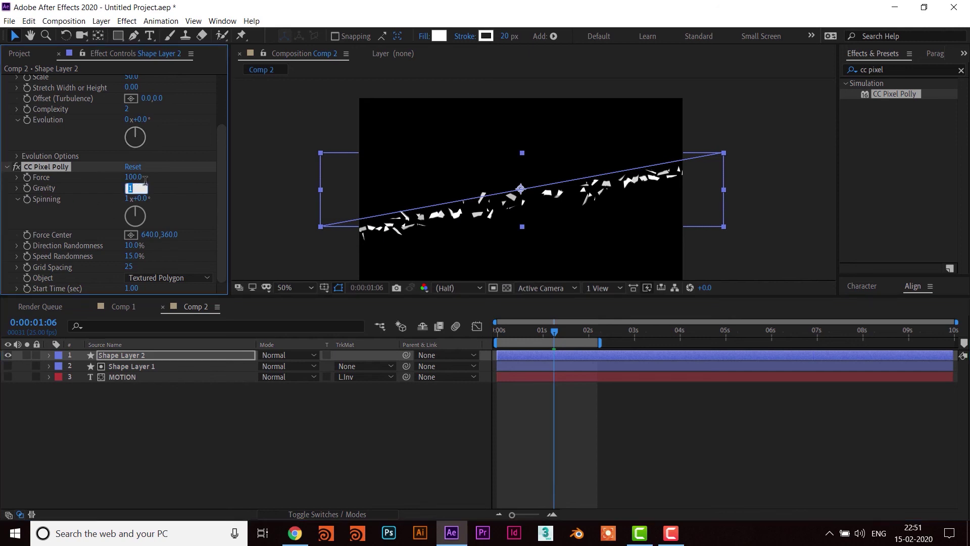
text(0)
key(Return)
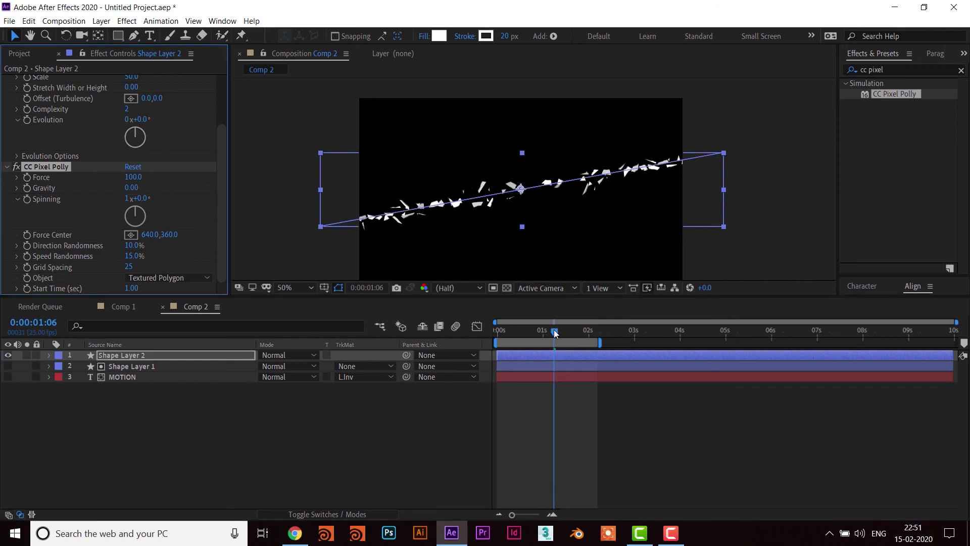
drag(554, 330, 557, 332)
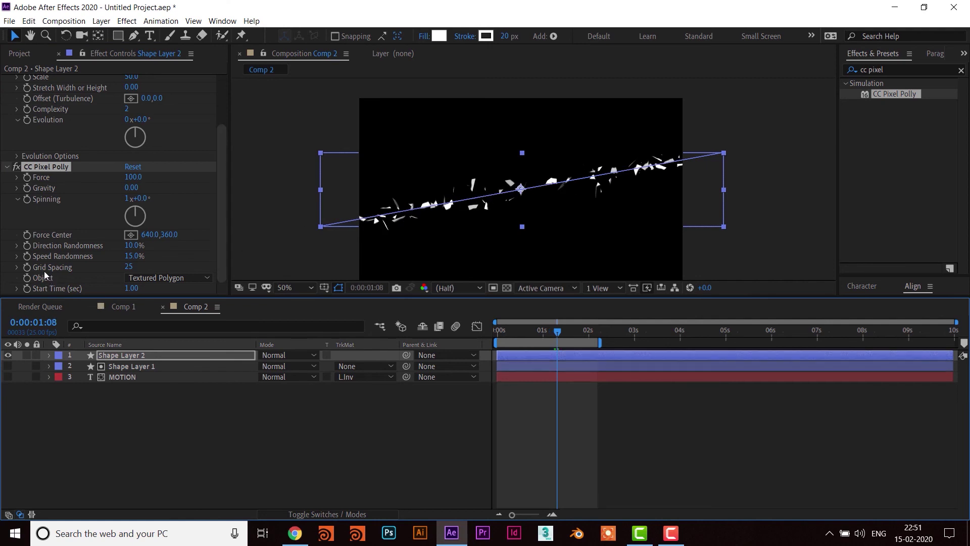
Set grid spacing 5 and speed randomness 10% for tiny fragments, then play back the shatter
click(129, 267)
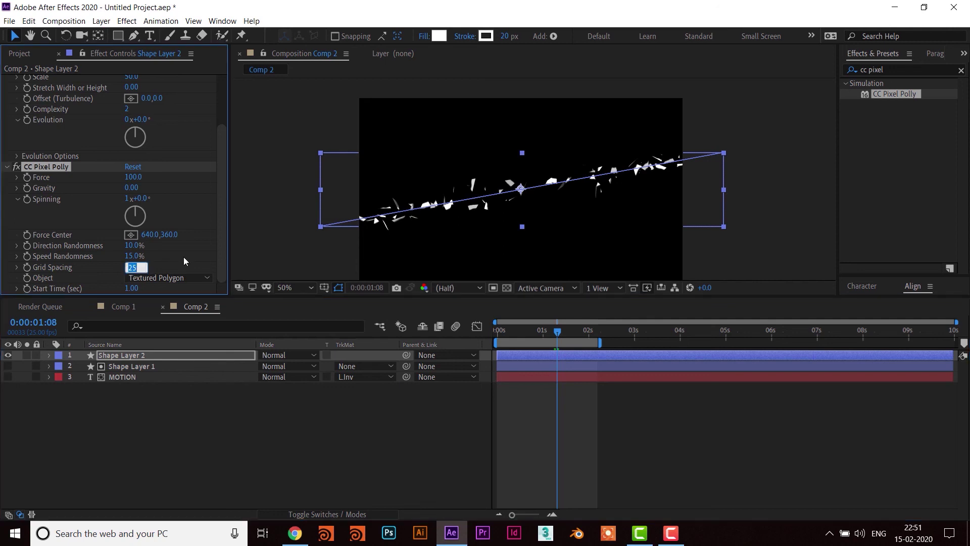
text(5)
key(Return)
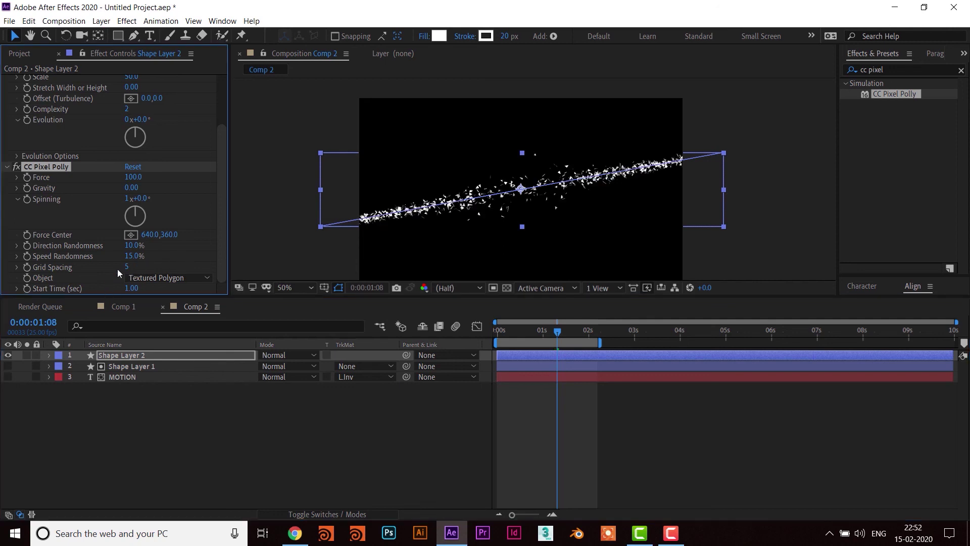
click(129, 256)
text(10)
key(Return)
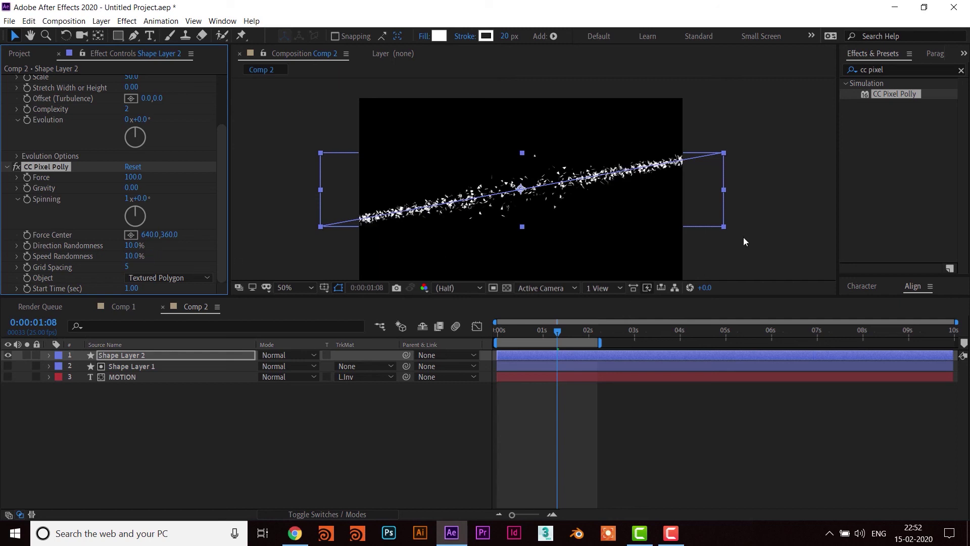
click(745, 233)
mouse_move(555, 331)
mouse_down()
mouse_move(578, 332)
mouse_move(539, 331)
mouse_up()
key(space)
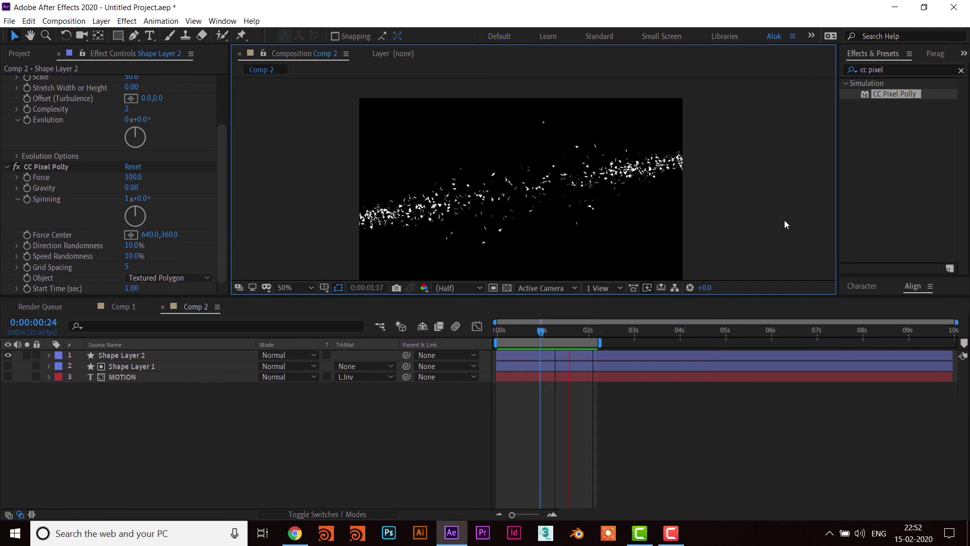
Show MOTION again, hide Shape Layer 1, view the comp at 100% and select Shape Layer 2
click(227, 429)
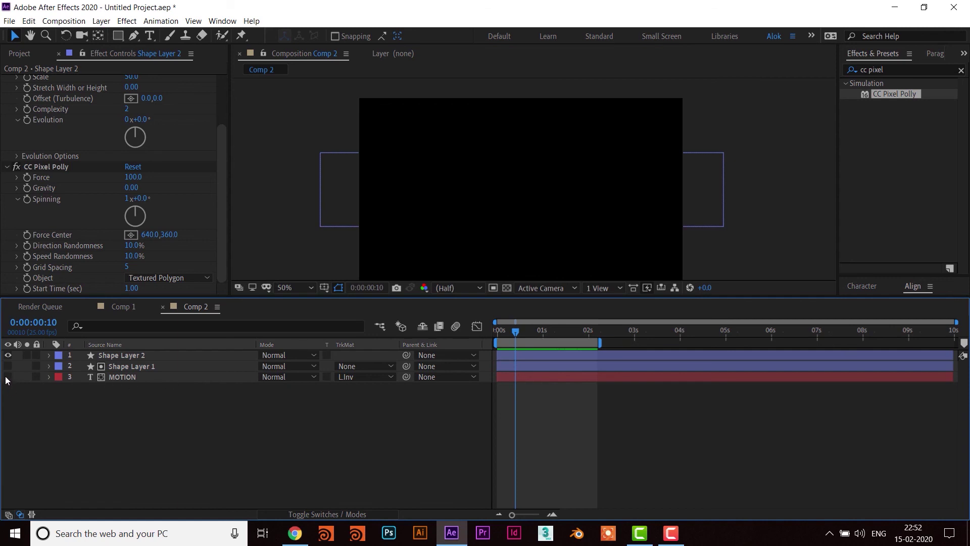
click(8, 377)
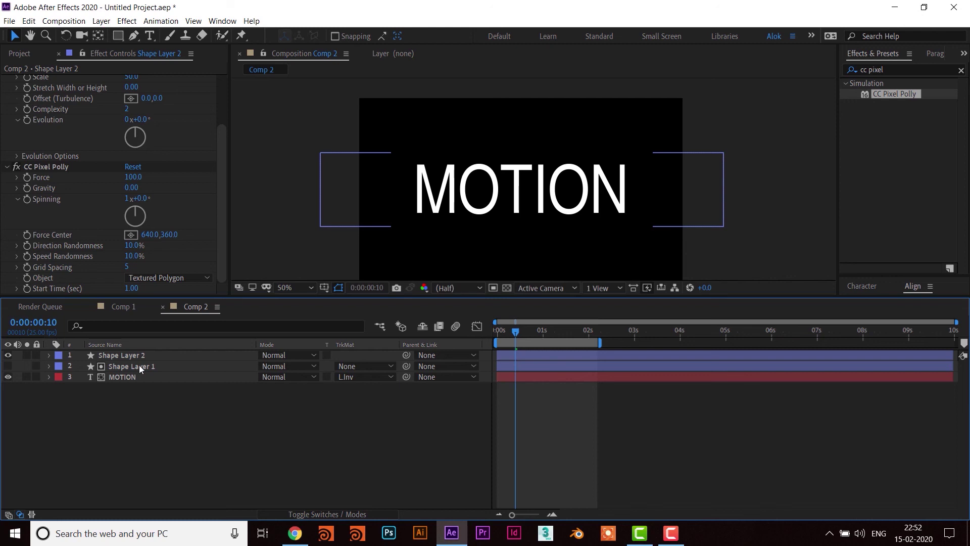
click(8, 367)
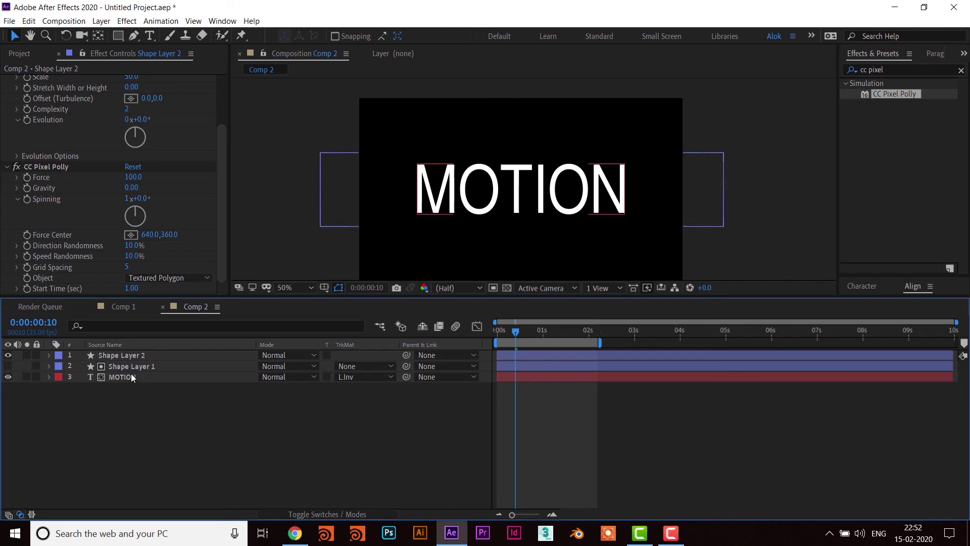
click(757, 199)
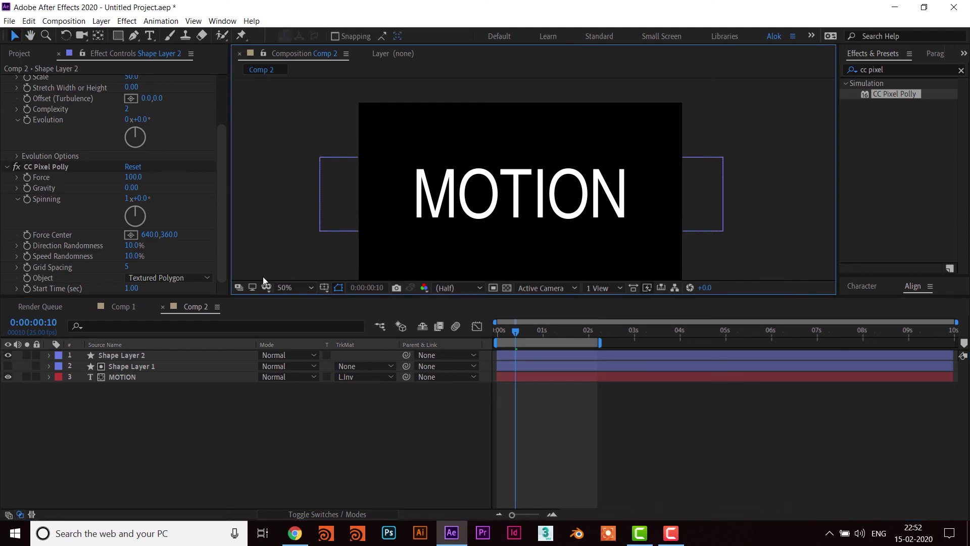
key(period)
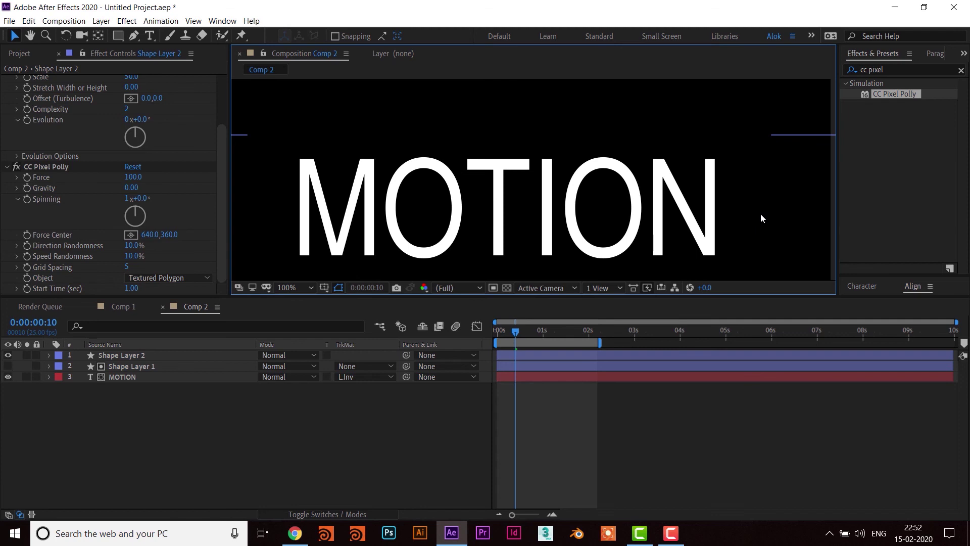
click(760, 218)
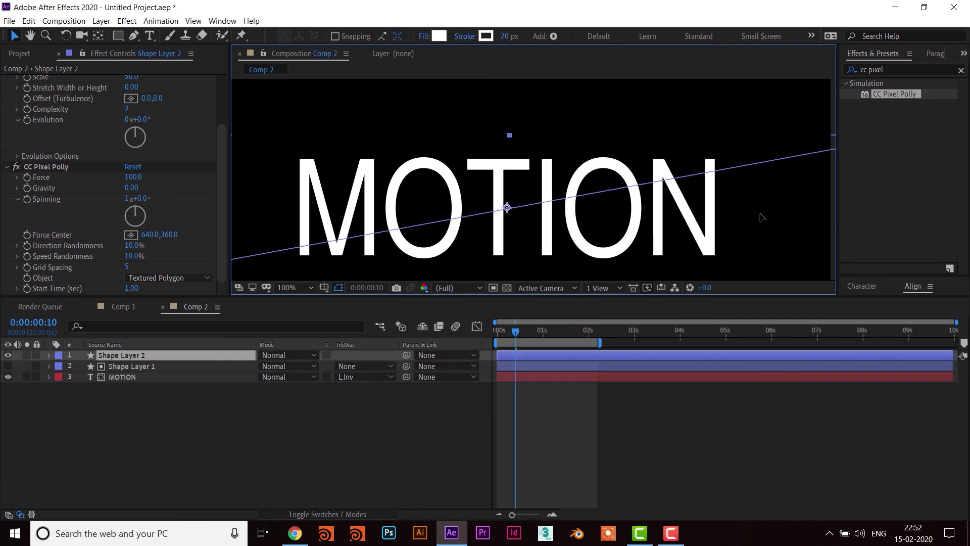